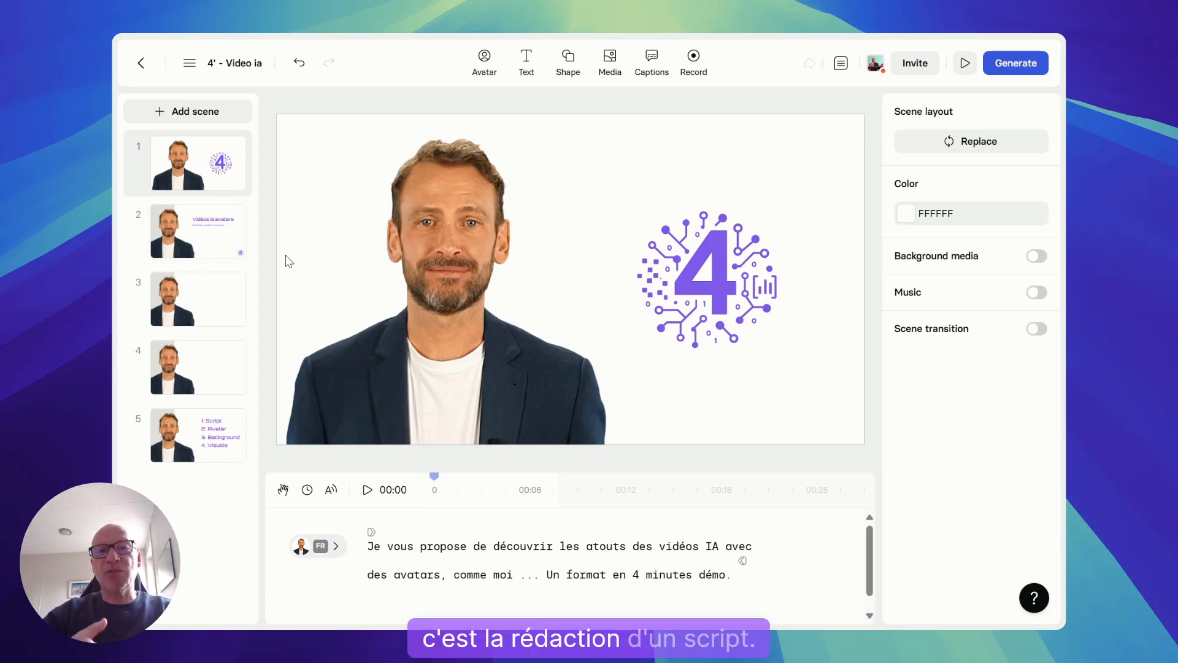
Review how the script is divided across the scenes, checking the third scene and returning to the first
{"action": "left_click", "coordinate": [457, 561]}
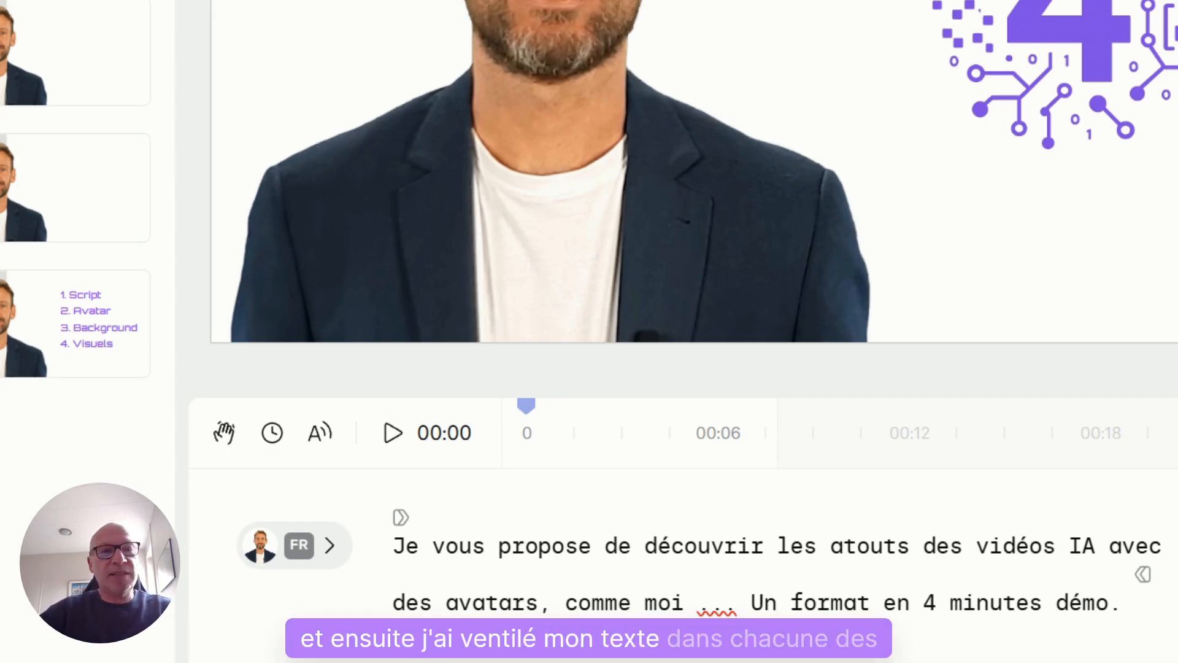
{"action": "left_click", "coordinate": [84, 64]}
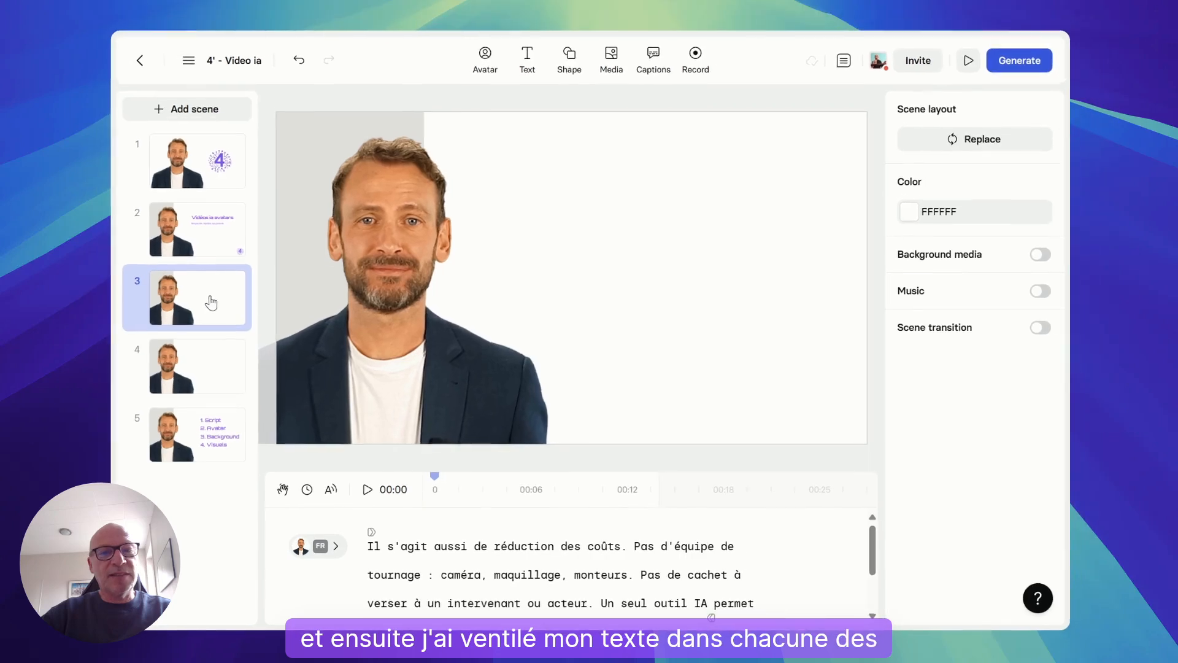
{"action": "left_click", "coordinate": [200, 166]}
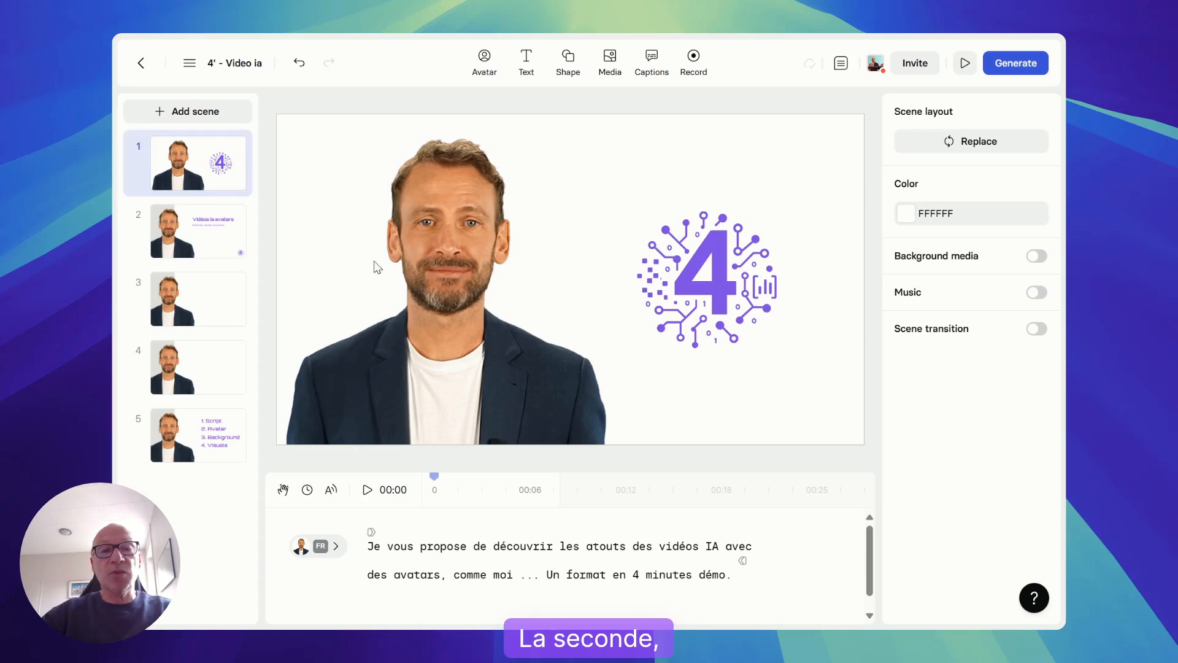
Replace the Jonathan avatar in scene 1 with the Ali avatar
{"action": "left_click", "coordinate": [448, 264]}
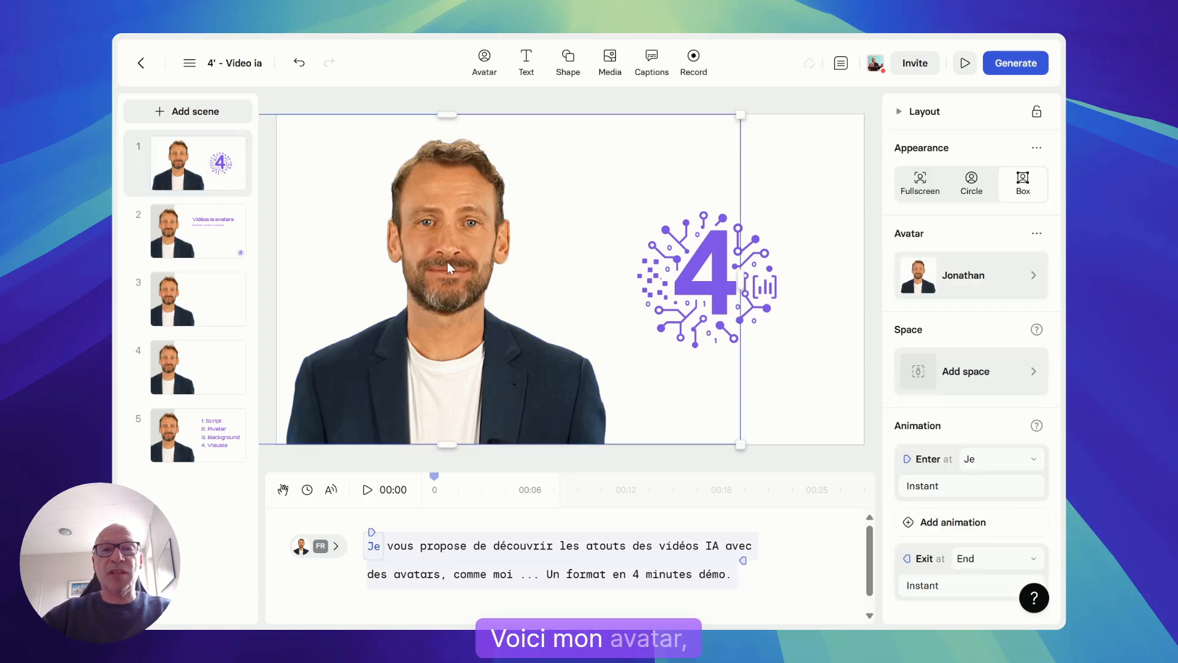
{"action": "left_click", "coordinate": [957, 282]}
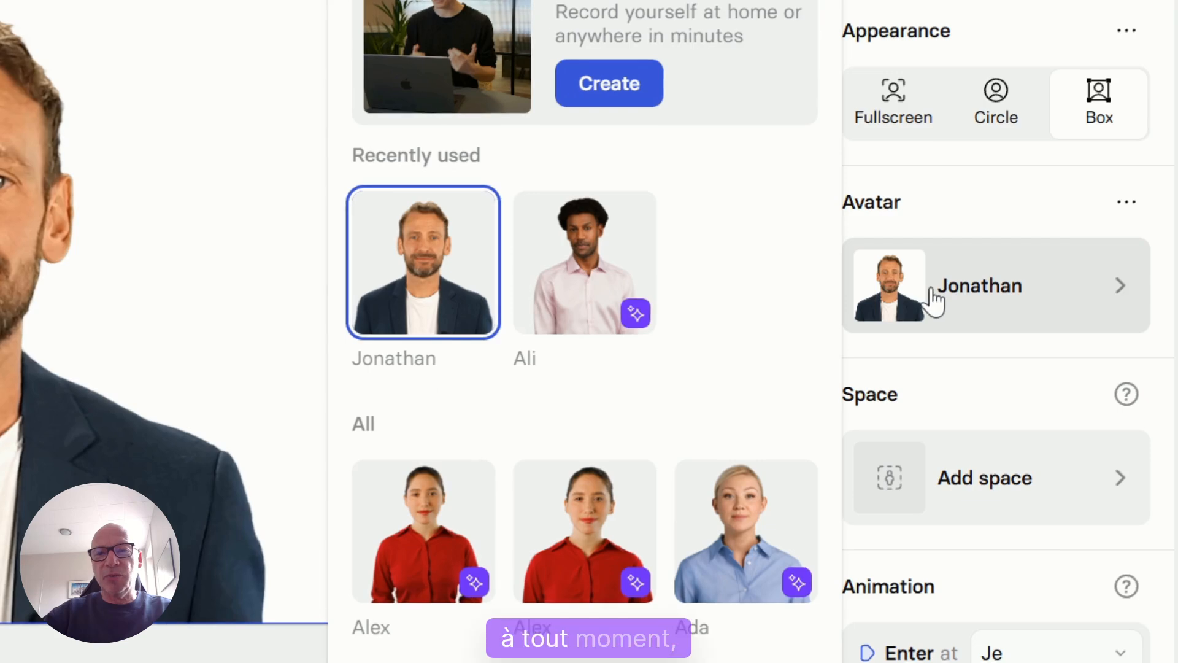
{"action": "left_click", "coordinate": [594, 279]}
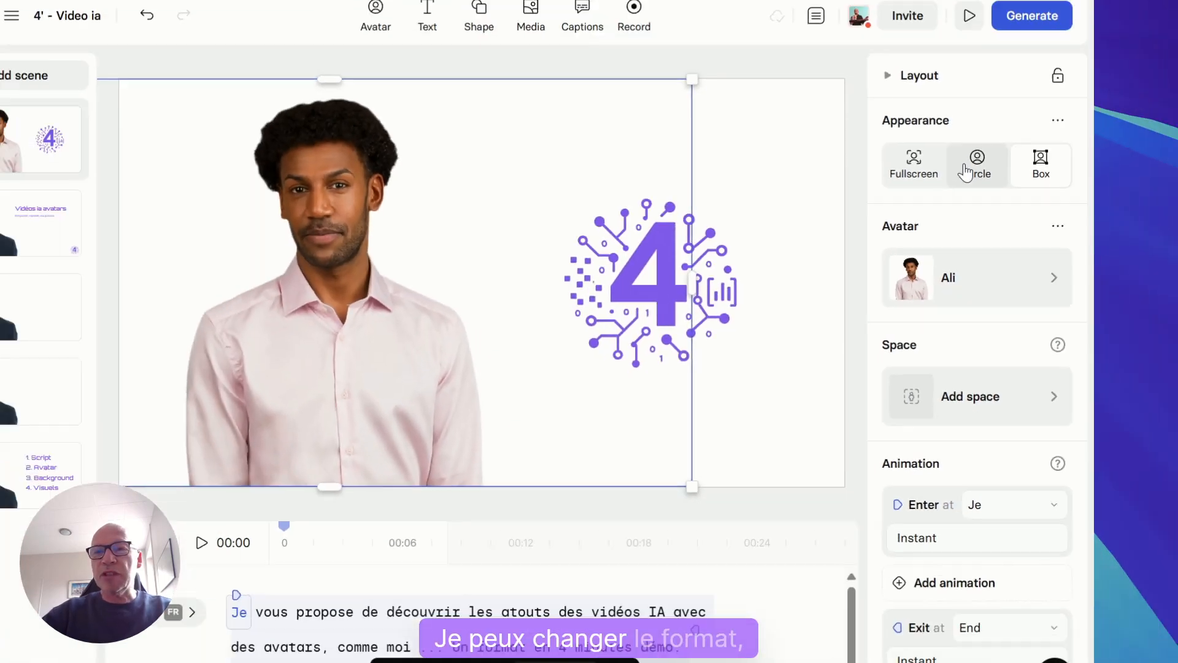
Give the Ali avatar a circle appearance, shrink it to about half its width and place it in the scene's upper-left corner
{"action": "left_click", "coordinate": [996, 101]}
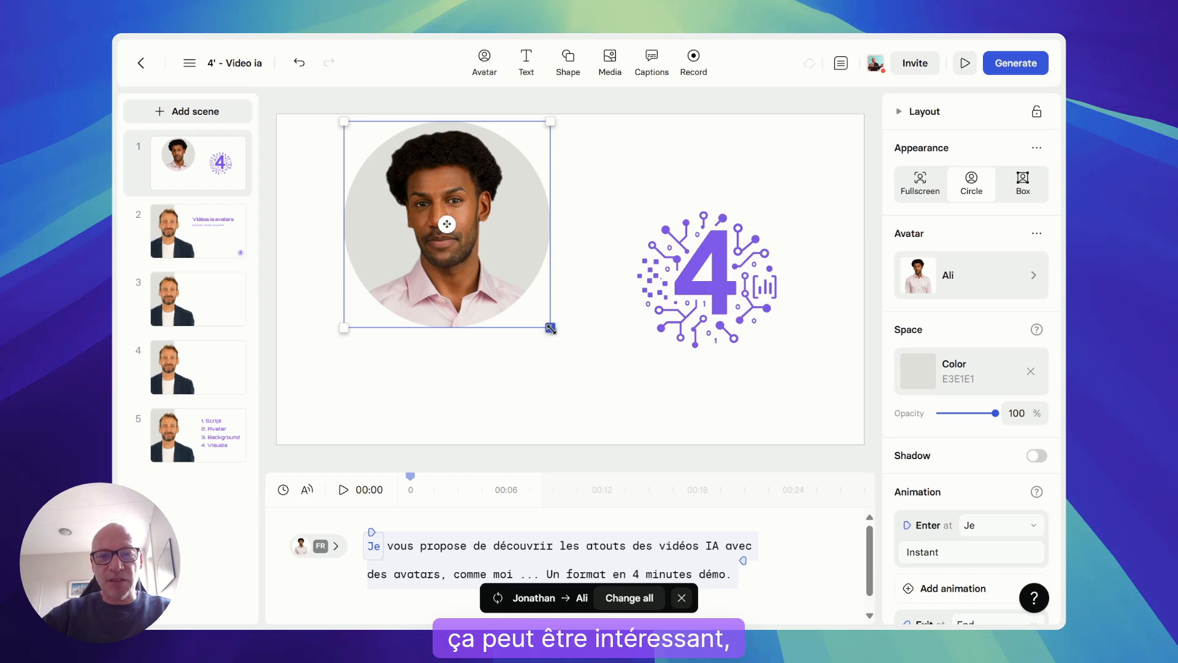
{"action": "left_click_drag", "start_coordinate": [550, 328], "coordinate": [439, 216]}
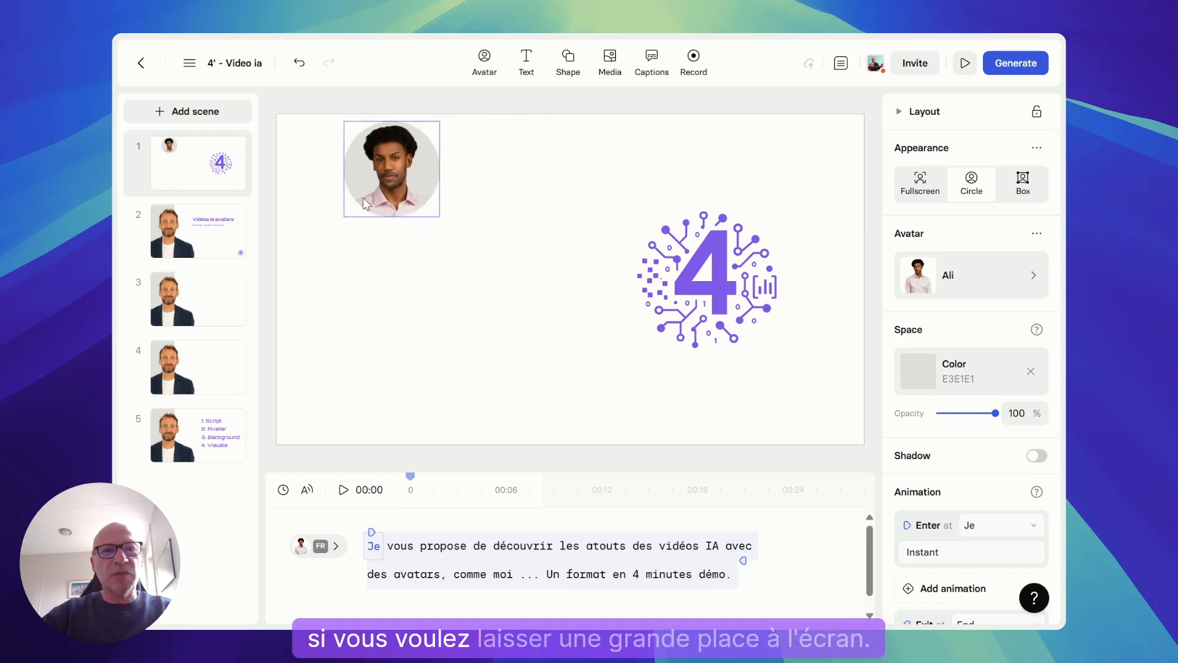
{"action": "left_click_drag", "start_coordinate": [364, 202], "coordinate": [335, 207]}
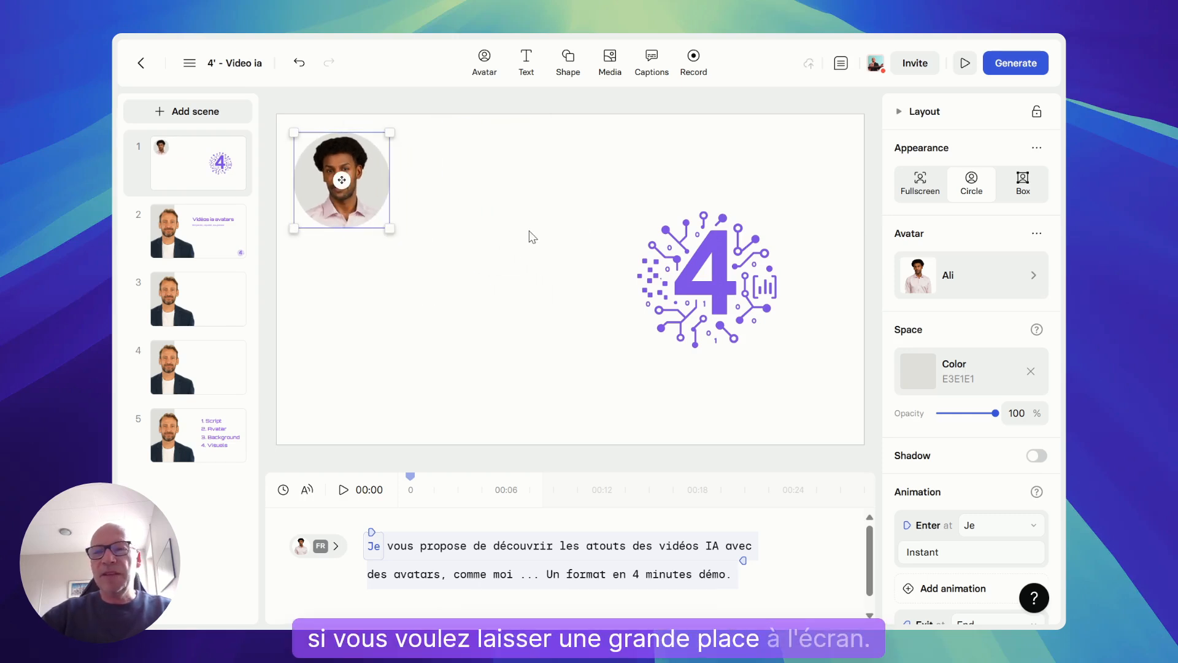
Make the Ali avatar fullscreen and replace its colour space with the Home 4 environment
{"action": "left_click", "coordinate": [920, 184]}
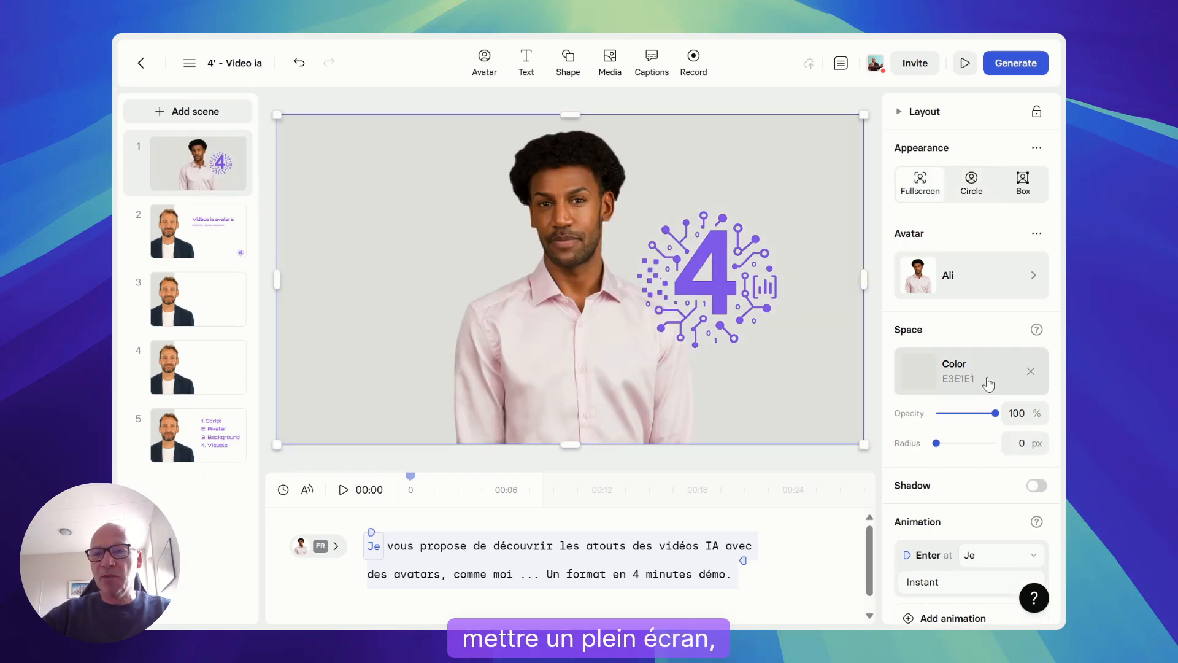
{"action": "left_click", "coordinate": [1030, 373]}
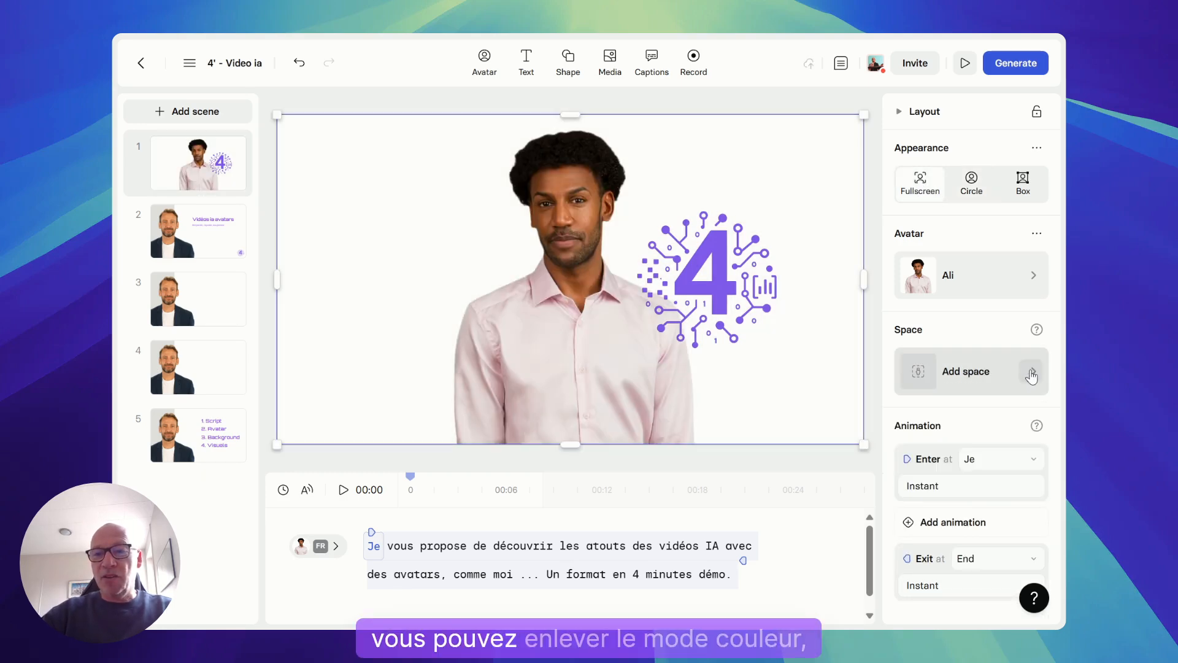
{"action": "left_click", "coordinate": [986, 385]}
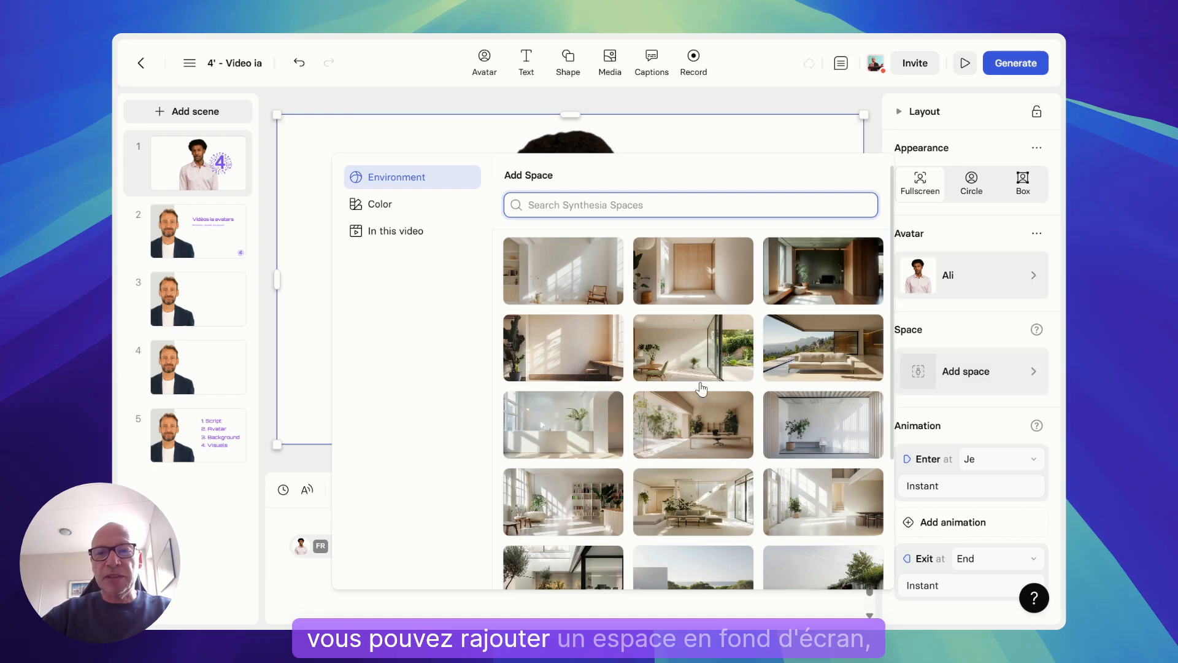
{"action": "left_click", "coordinate": [679, 360]}
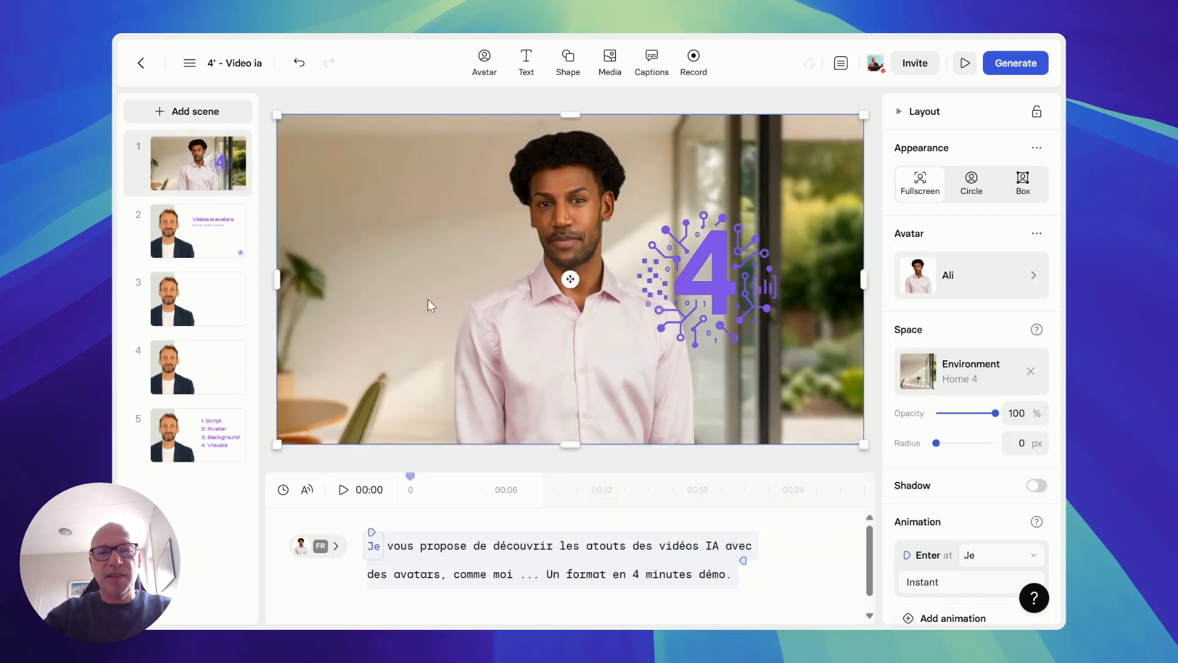
Delete the avatar from scene 1 and paste in a copy of the Jonathan avatar from scene 2
{"action": "key", "text": "Delete"}
{"action": "left_click", "coordinate": [230, 255]}
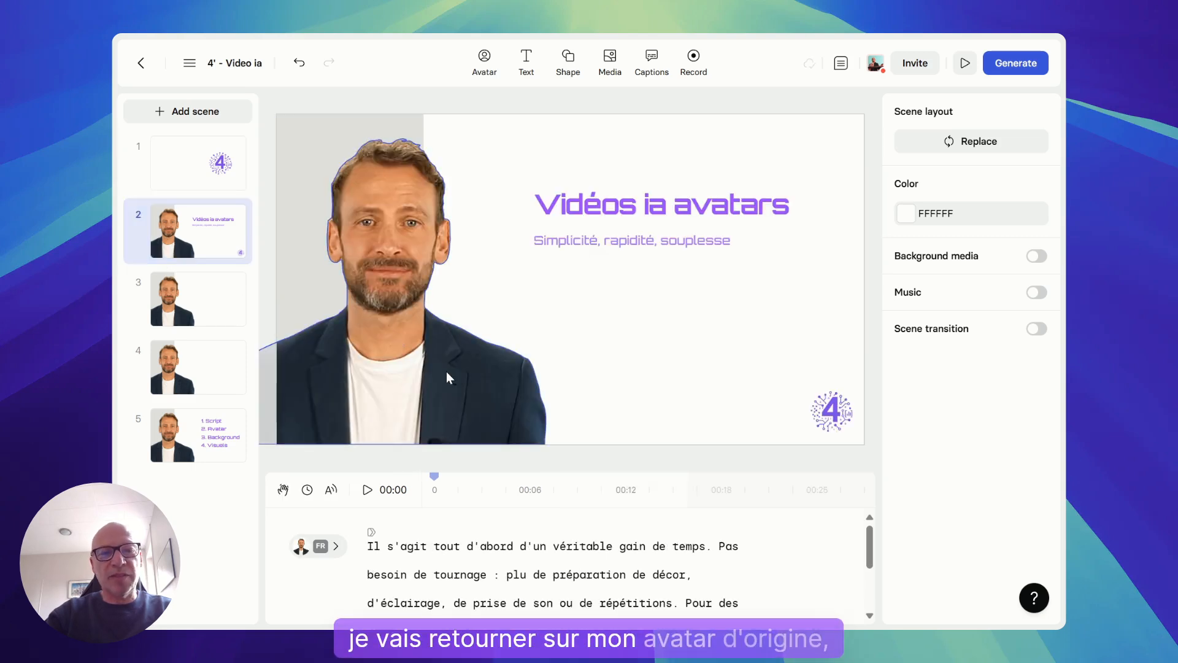
{"action": "left_click", "coordinate": [450, 376]}
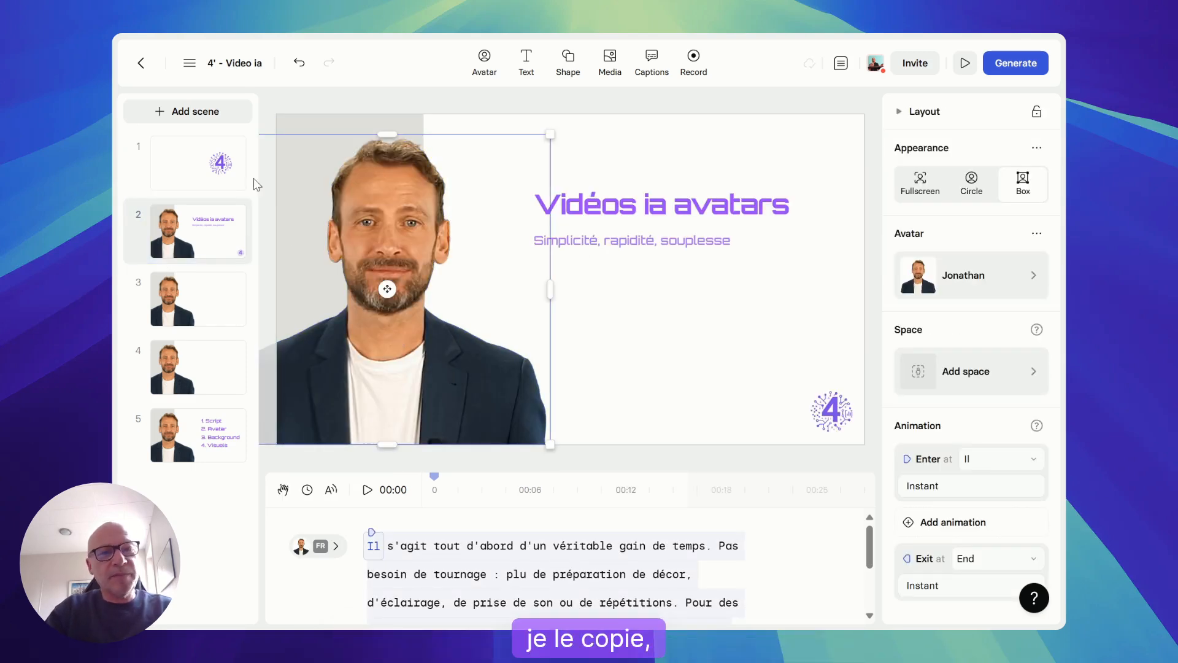
{"action": "left_click", "coordinate": [177, 176]}
{"action": "key", "text": "ctrl+v"}
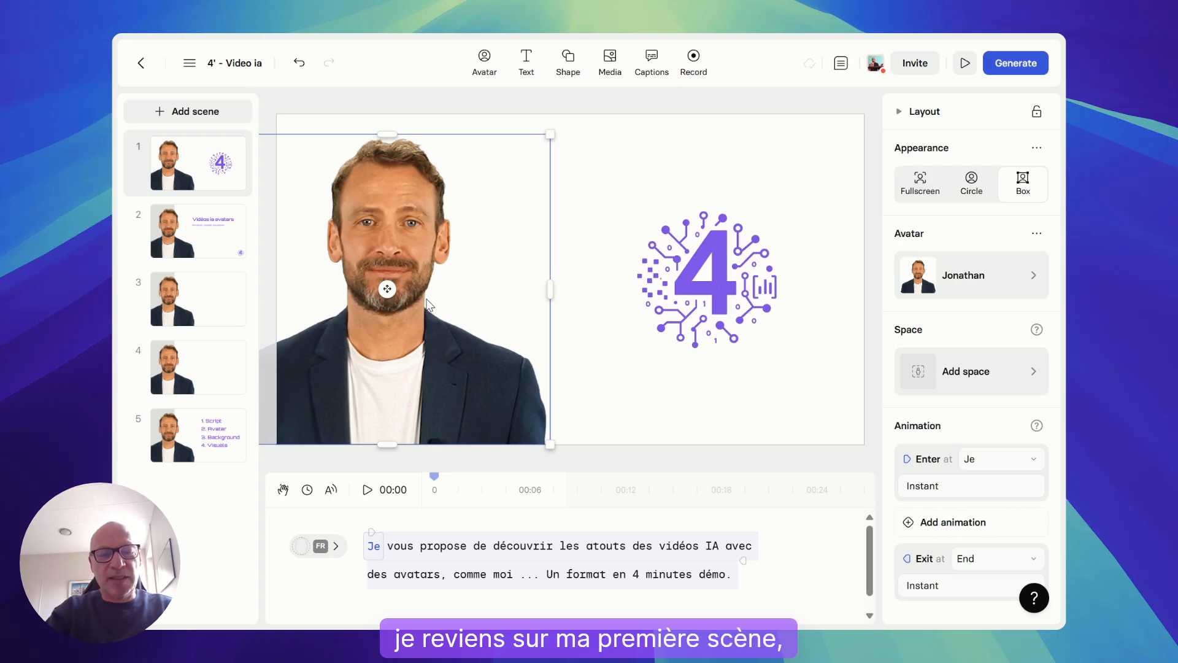
{"action": "left_click", "coordinate": [584, 389]}
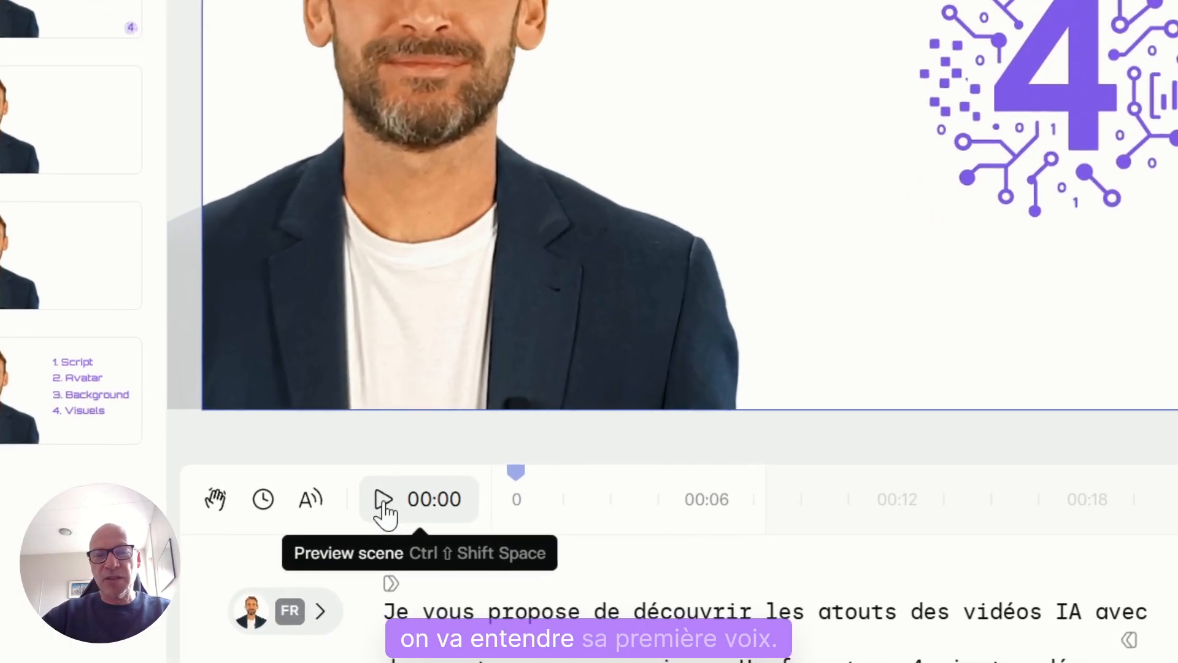
Change Jonathan's FR-FR voice to Natural in all scenes, previewing scene 1 before and after the change
{"action": "left_click", "coordinate": [382, 502]}
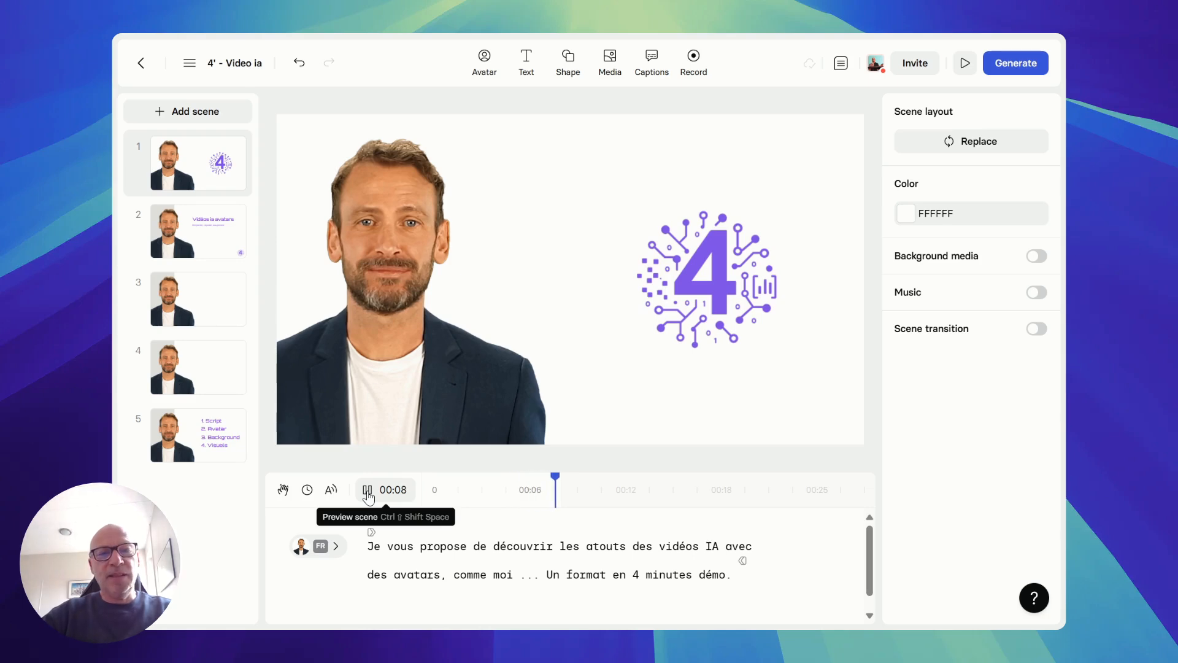
{"action": "mouse_move", "coordinate": [327, 555]}
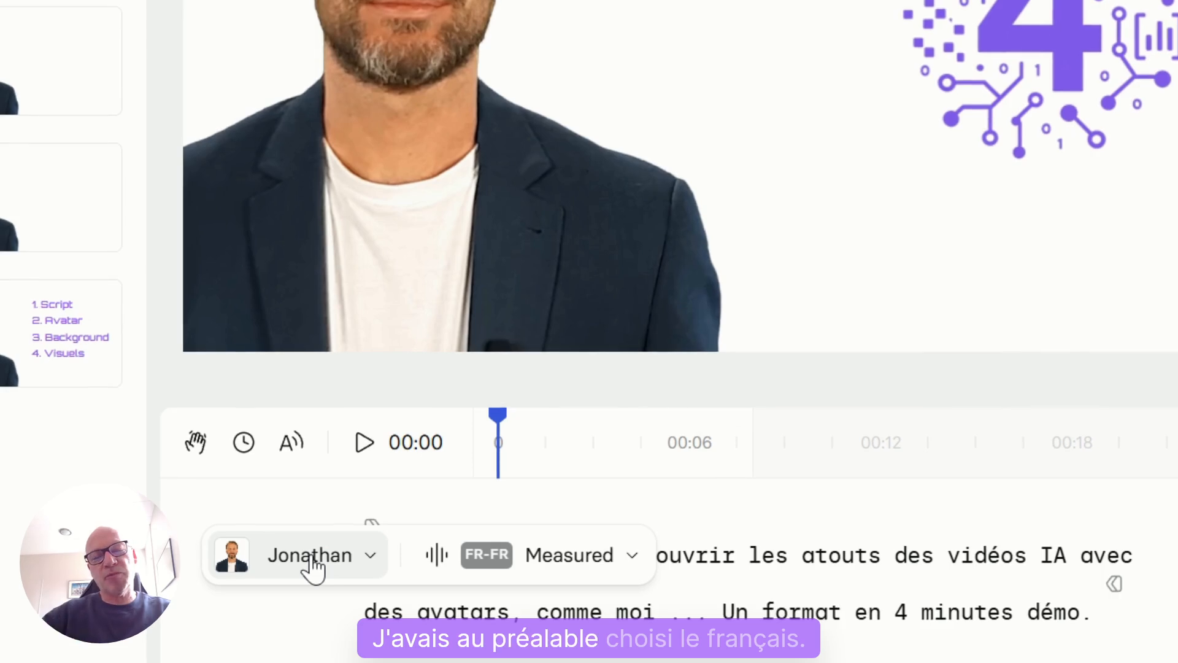
{"action": "left_click", "coordinate": [562, 557]}
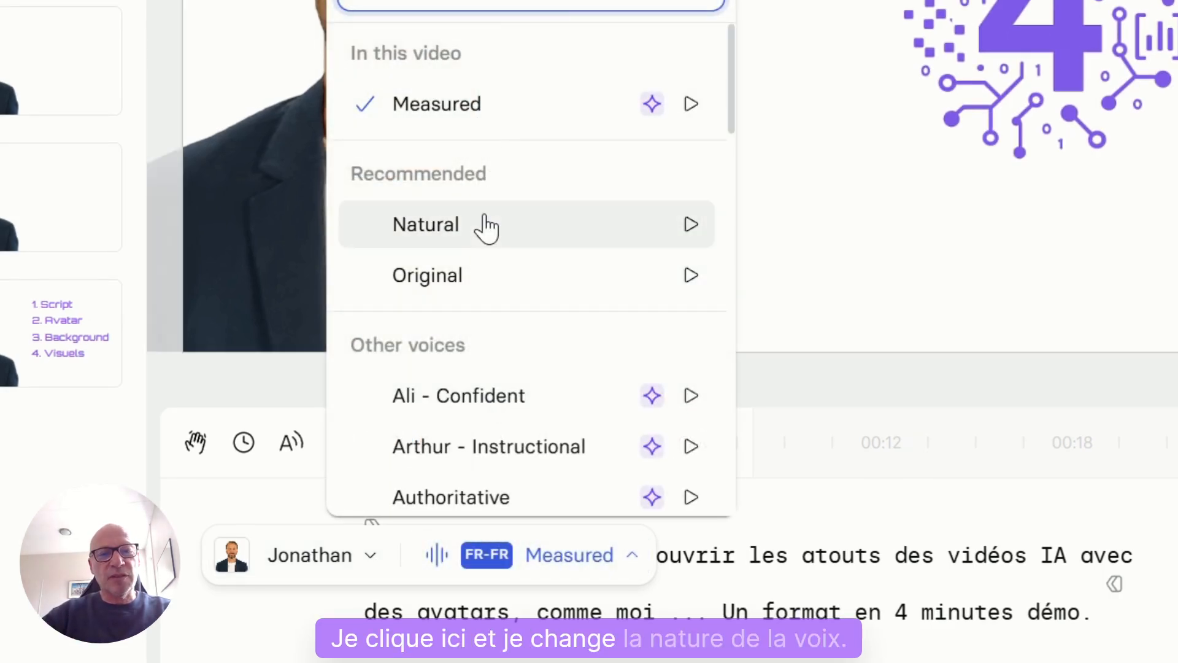
{"action": "left_click", "coordinate": [476, 238]}
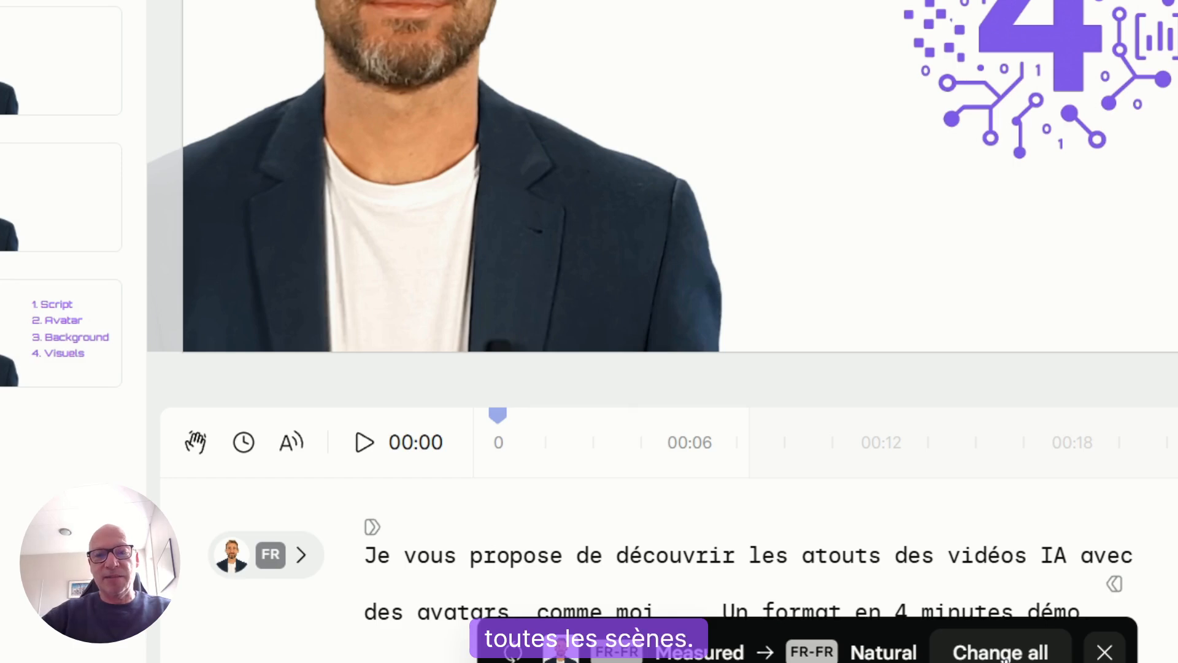
{"action": "left_click", "coordinate": [1004, 654]}
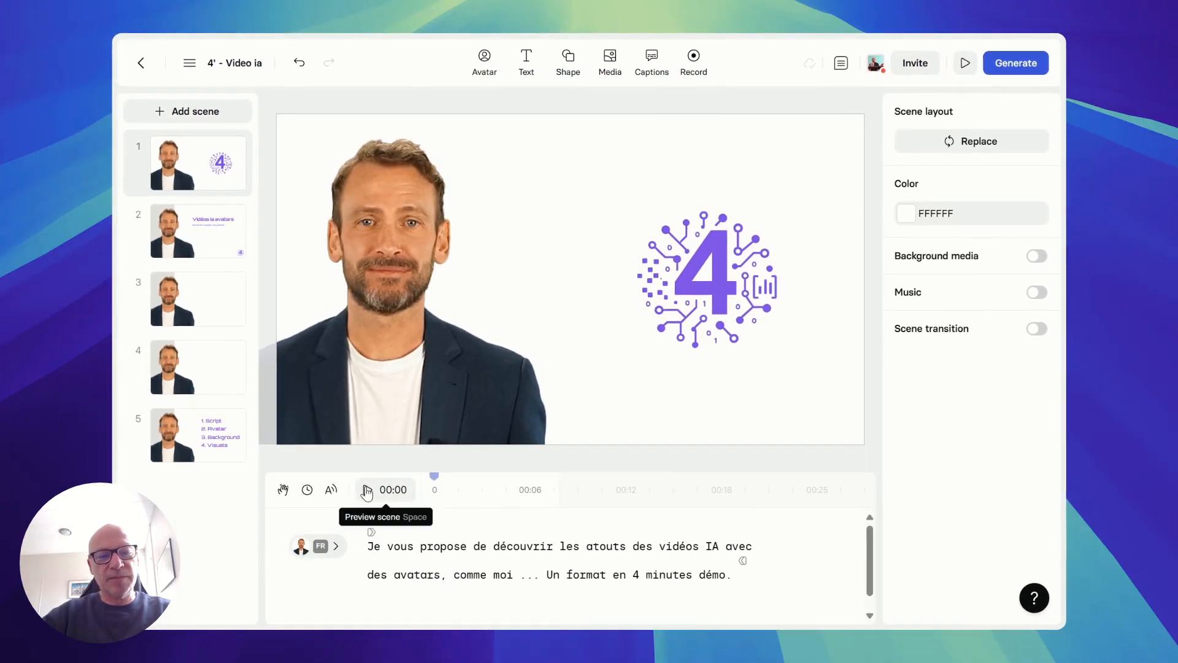
{"action": "left_click", "coordinate": [366, 491]}
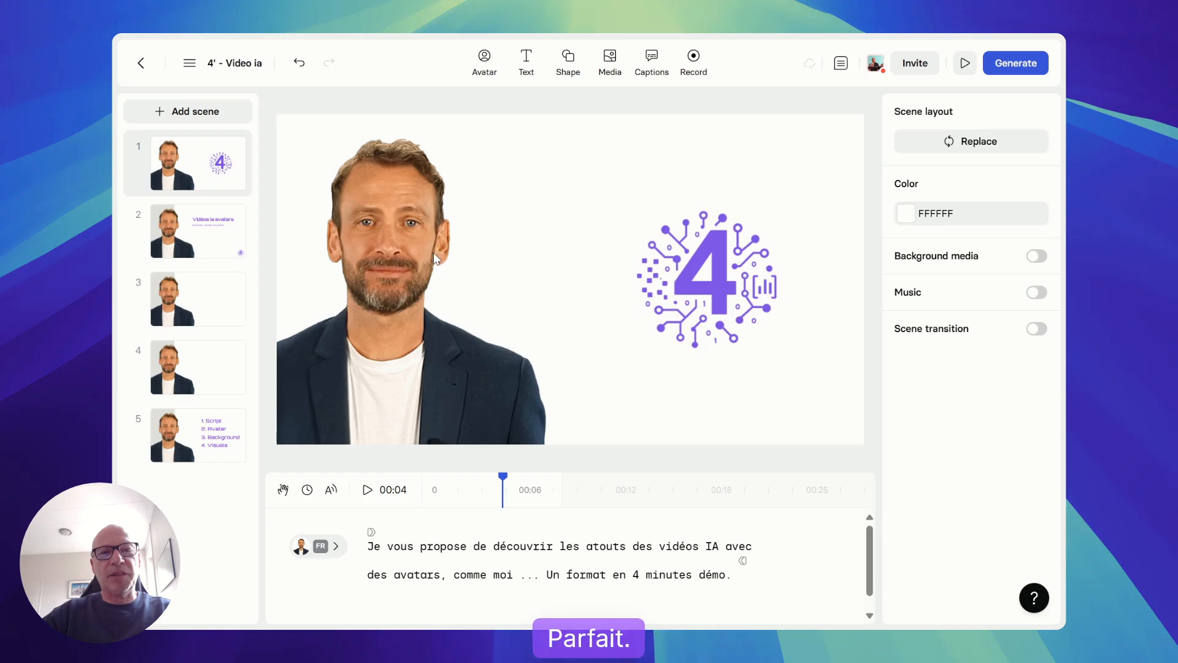
{"action": "left_click", "coordinate": [554, 234]}
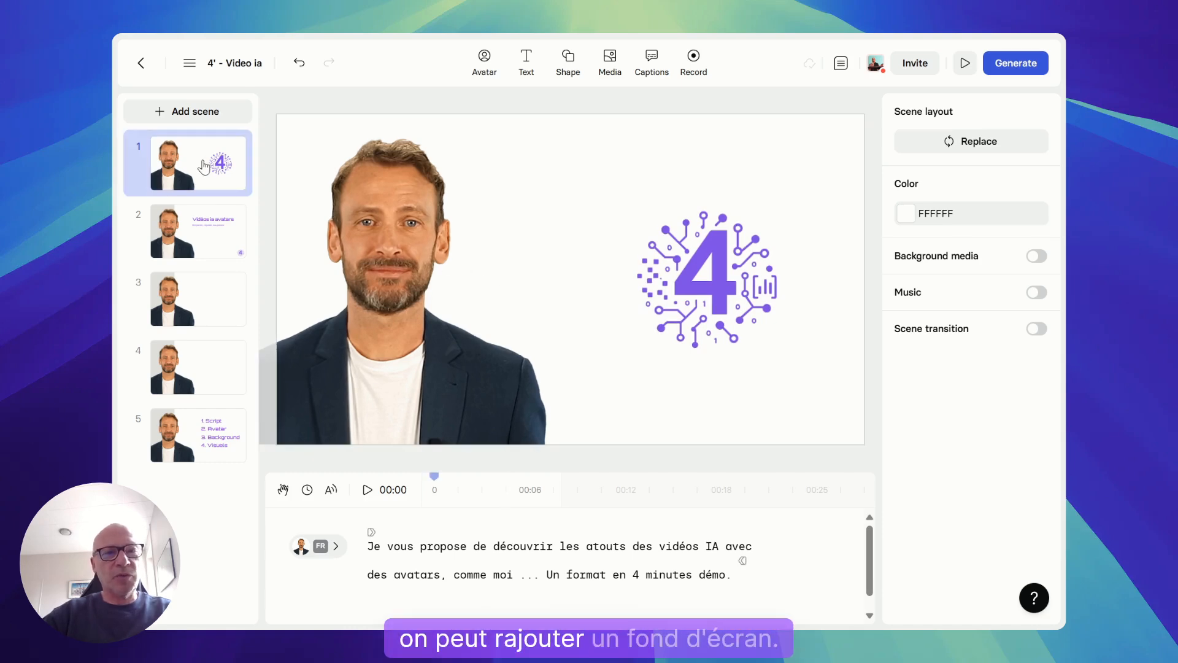
Search the Getty stock videos for "avatar" and insert the 10-second clip of glowing blue figures into scene 1
{"action": "left_click", "coordinate": [610, 62]}
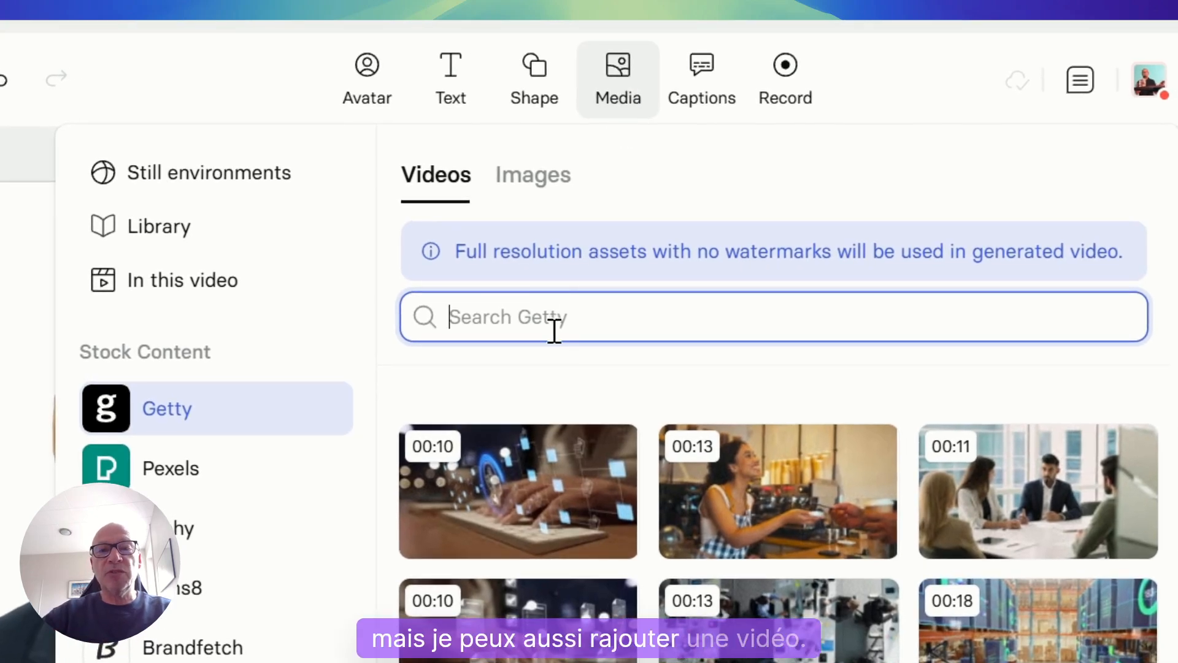
{"action": "type", "text": "avat"}
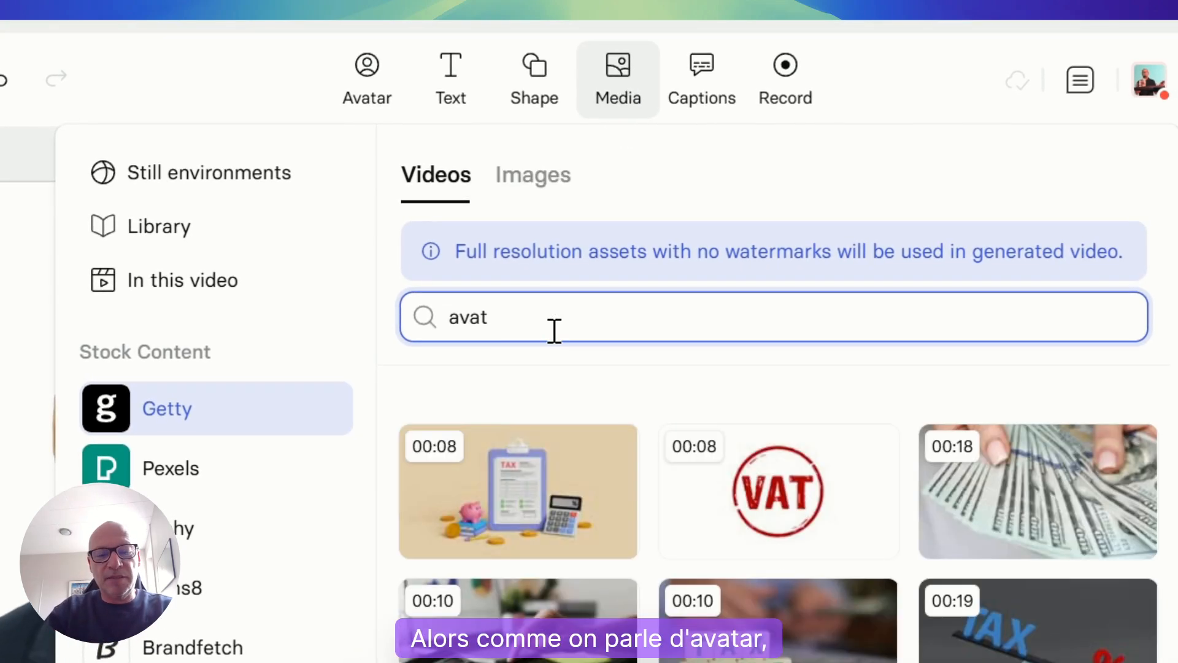
{"action": "type", "text": "ar"}
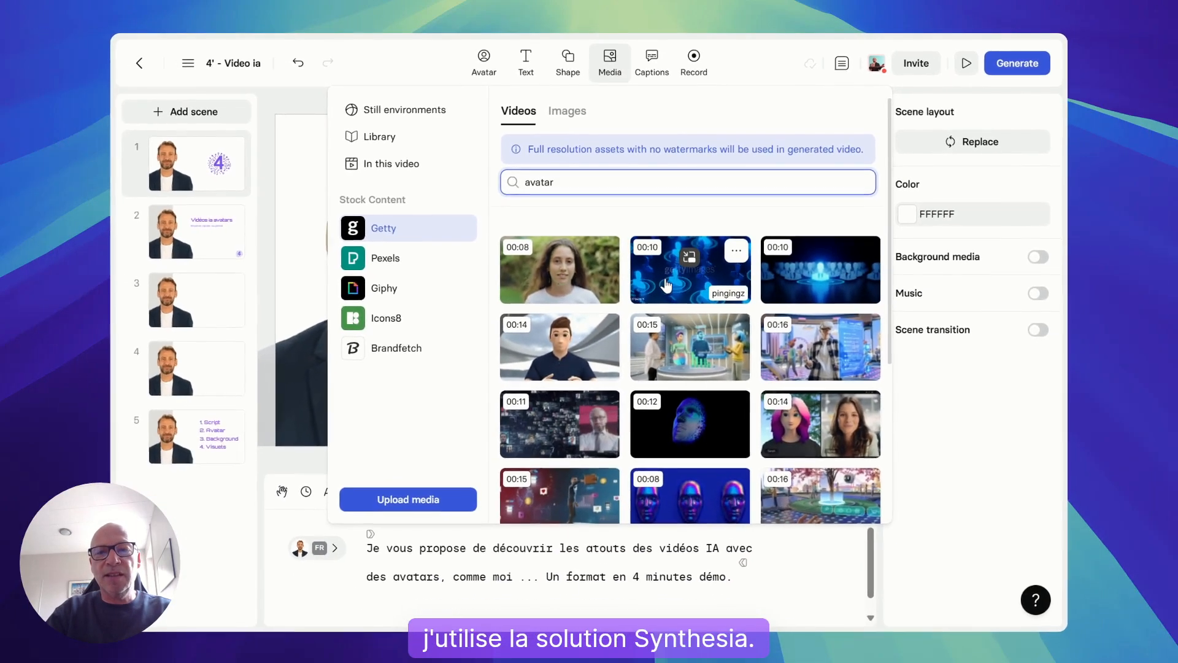
{"action": "left_click", "coordinate": [666, 284]}
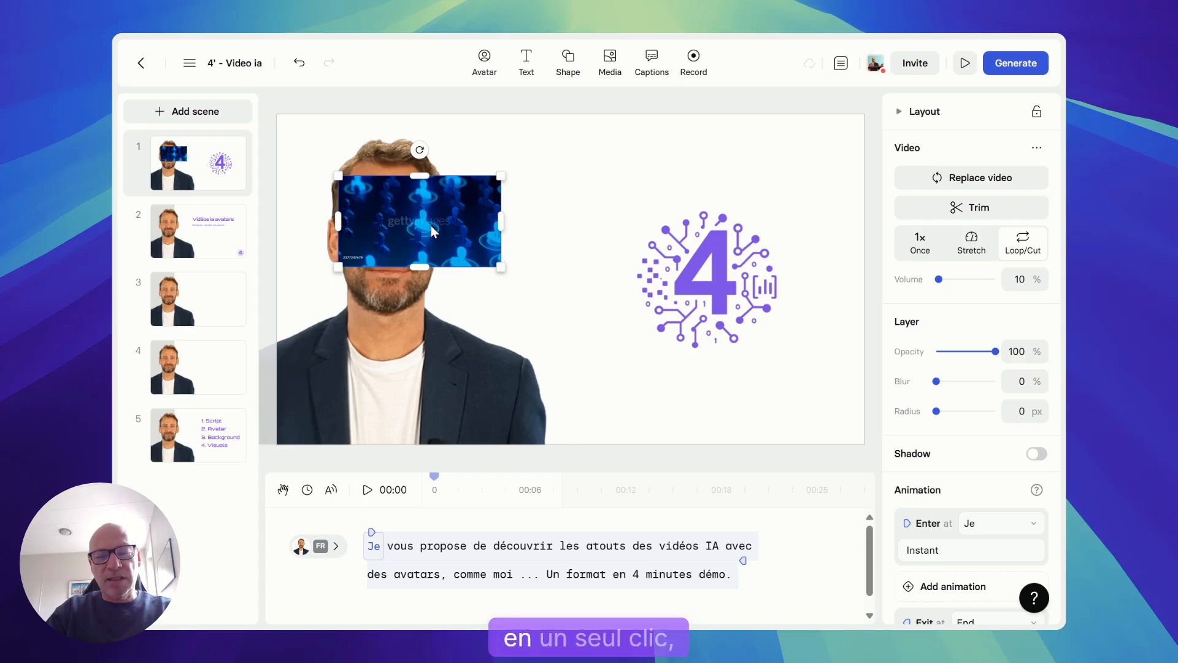
Use the inserted Getty video as the background of scene 1 and preview the scene
{"action": "right_click", "coordinate": [431, 226]}
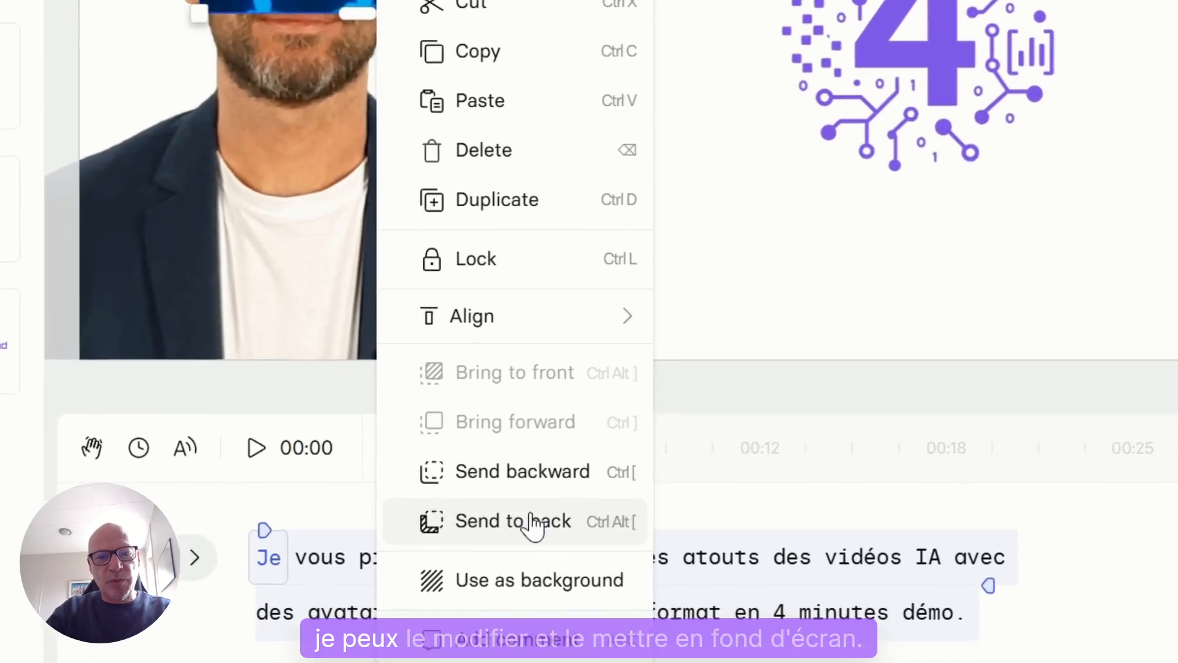
{"action": "left_click", "coordinate": [528, 581]}
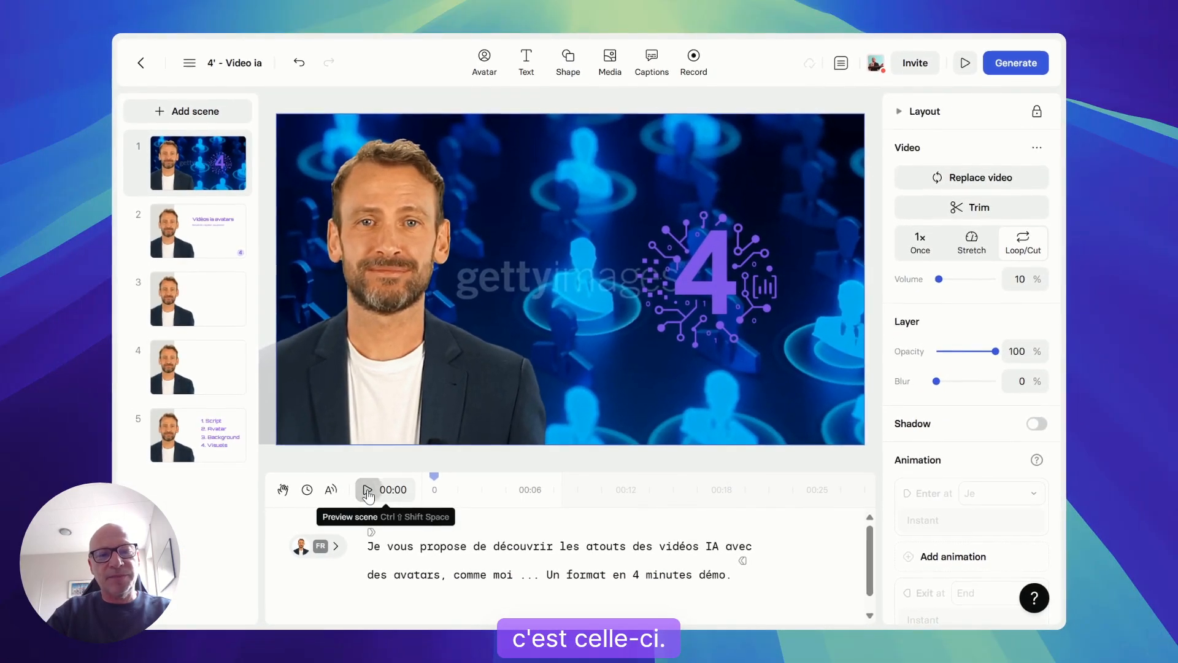
{"action": "left_click", "coordinate": [367, 490]}
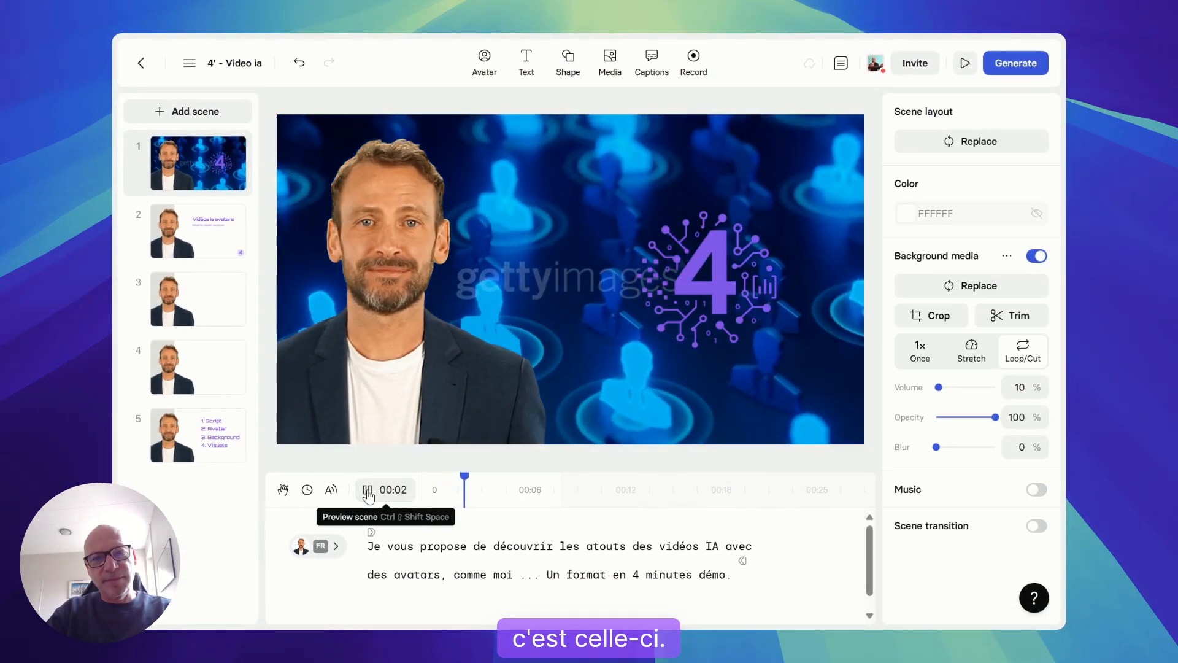
{"action": "left_click", "coordinate": [367, 490]}
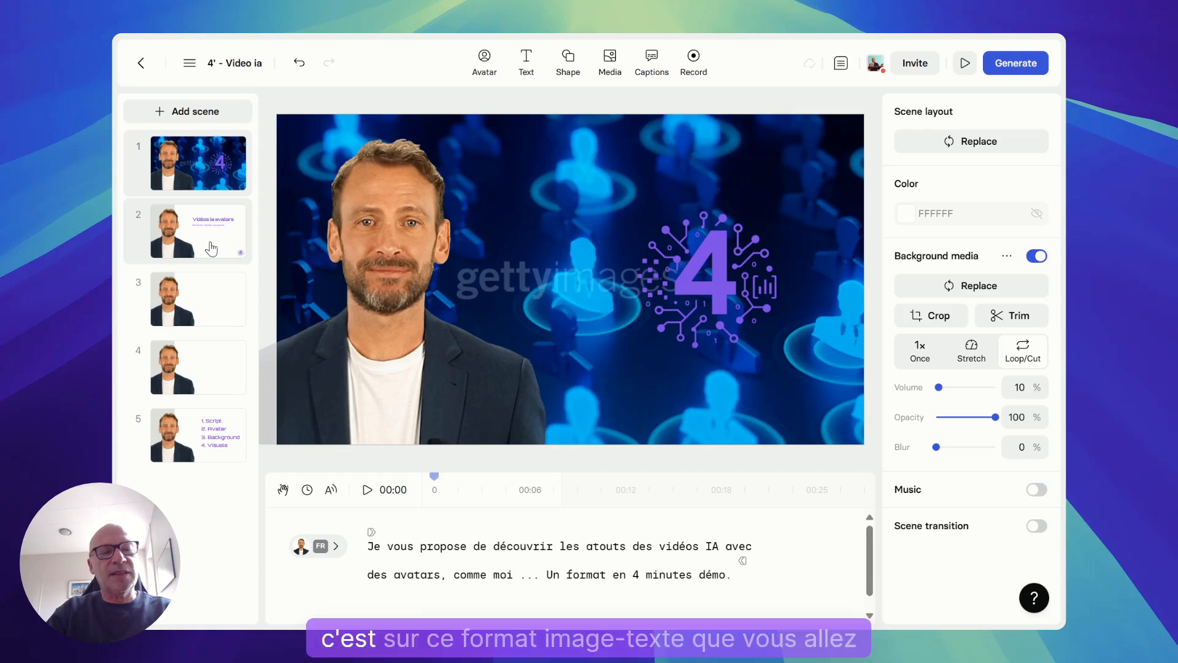
Open scene 2 and check the settings of the "Vidéos ia avatars" title
{"action": "left_click", "coordinate": [211, 248]}
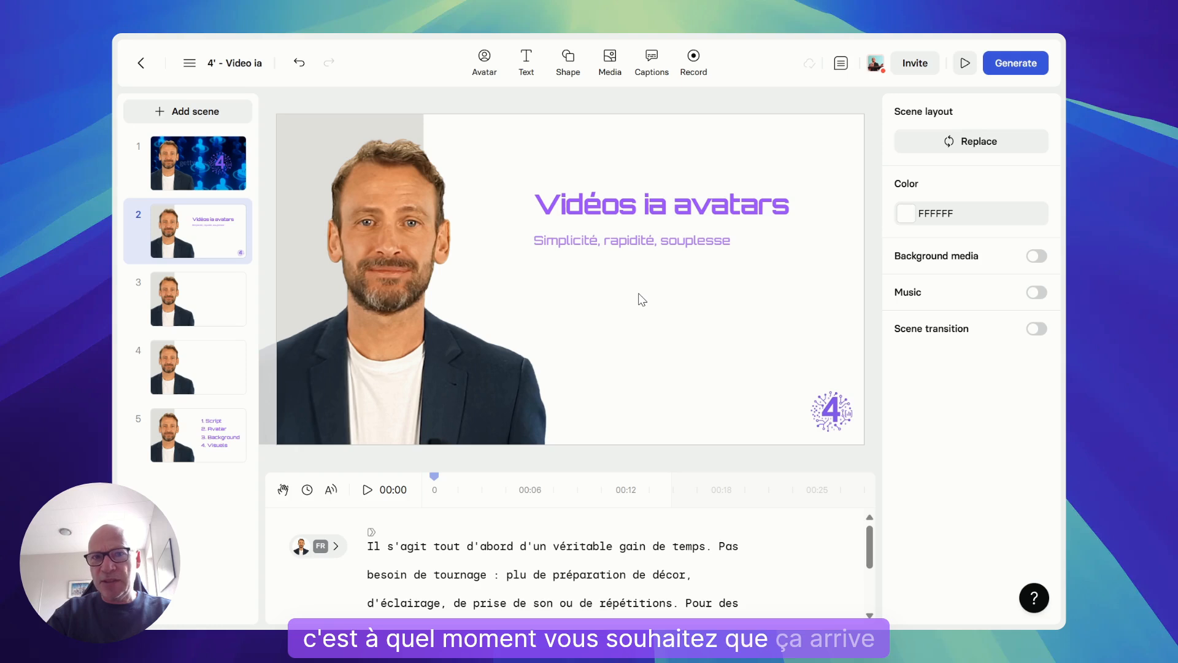
{"action": "left_click", "coordinate": [633, 212]}
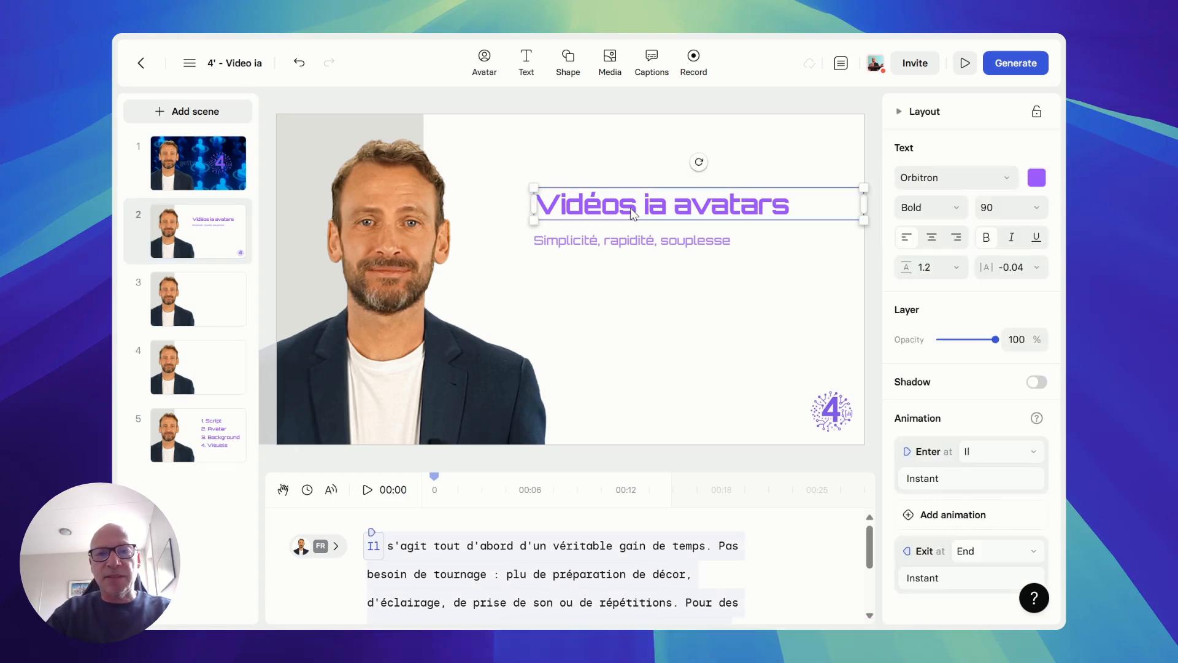
{"action": "left_click", "coordinate": [617, 292]}
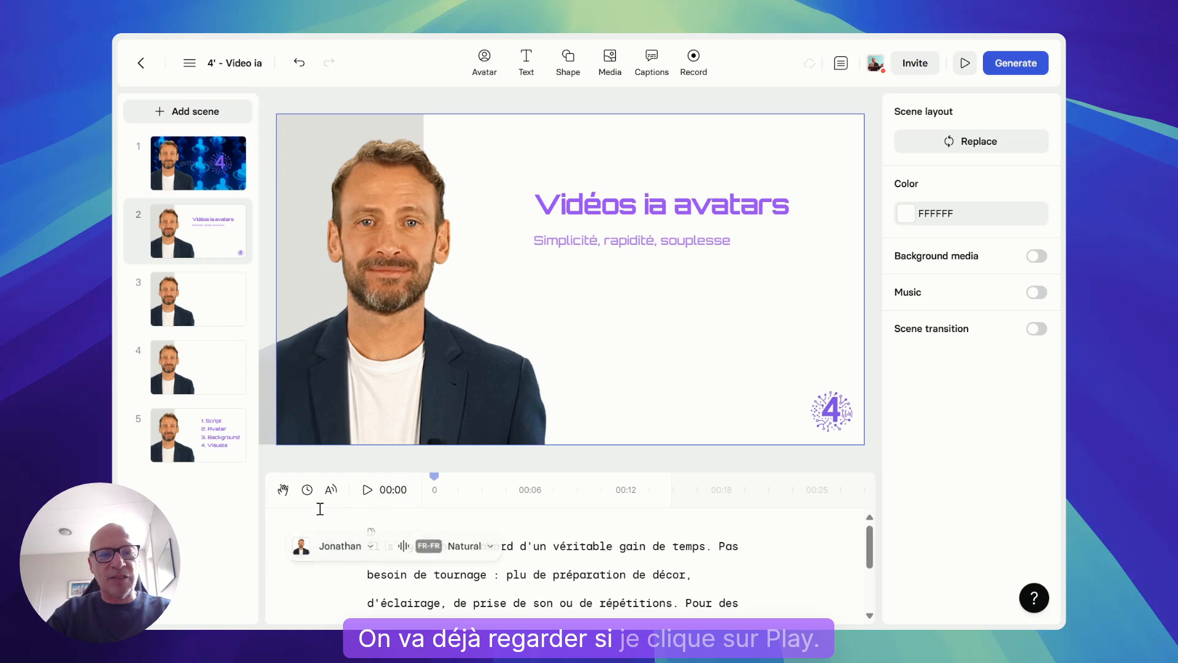
Preview scene 2 to see how the title and subtitle come in
{"action": "left_click", "coordinate": [365, 492]}
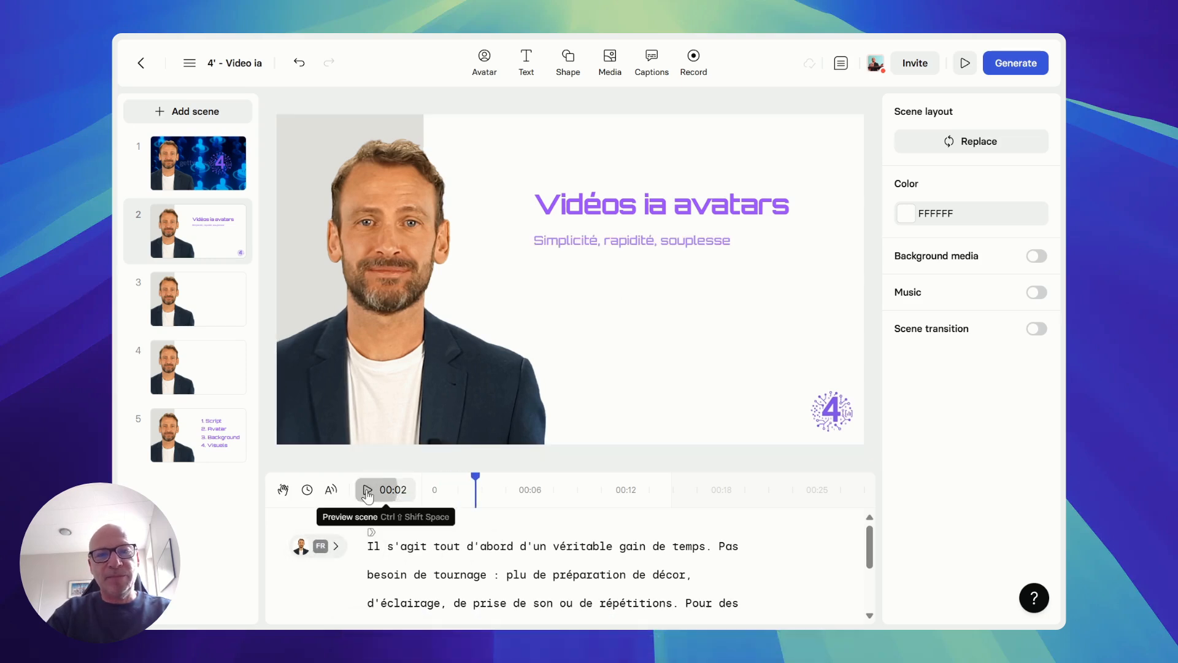
{"action": "left_click", "coordinate": [367, 491]}
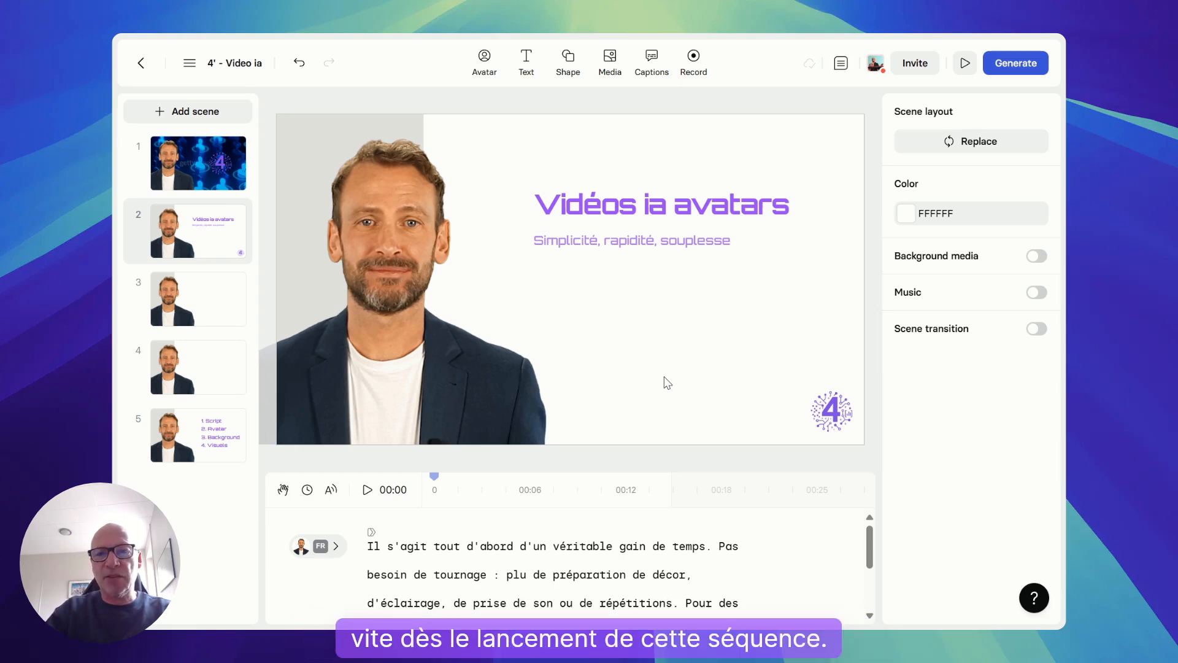
Give scene 2's title and subtitle a Move in enter animation running from left to right with a duration of 2 seconds
{"action": "left_click", "coordinate": [601, 207]}
{"action": "left_click", "coordinate": [598, 242], "text": "shift"}
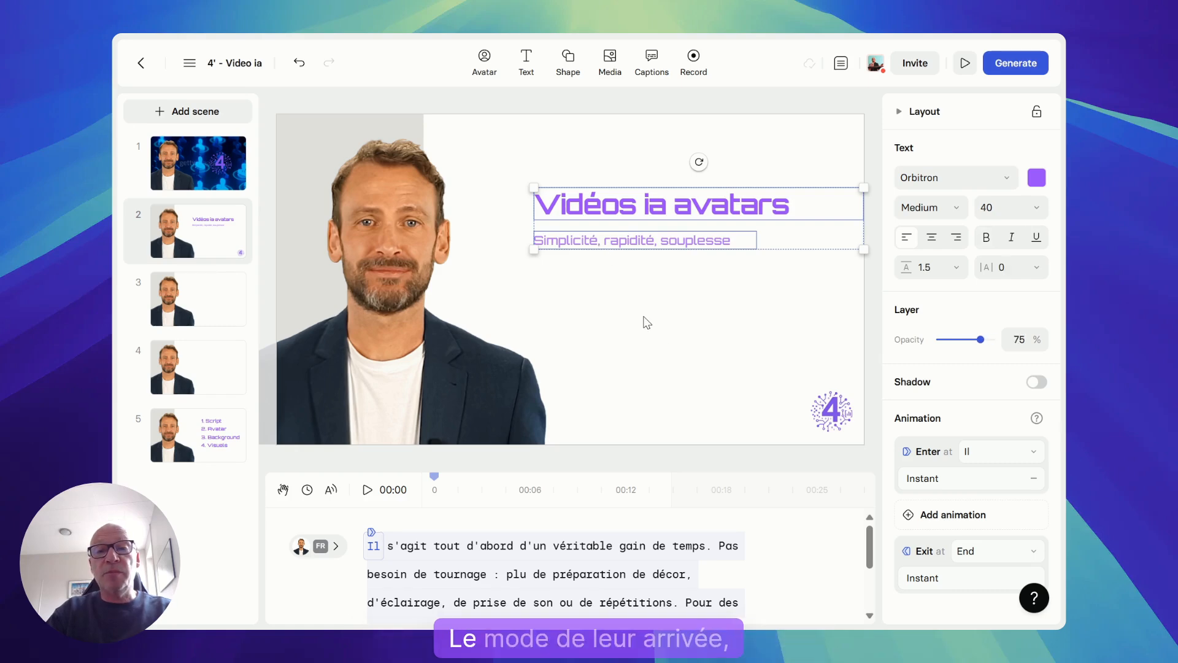
{"action": "left_click", "coordinate": [926, 481]}
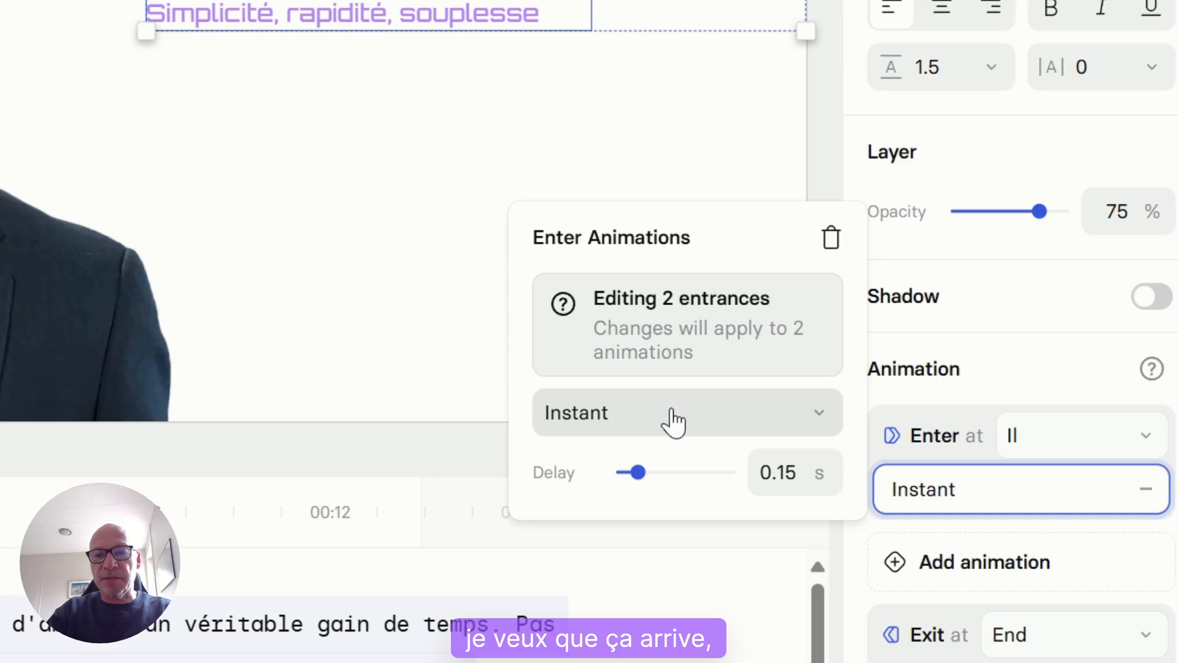
{"action": "left_click", "coordinate": [672, 412]}
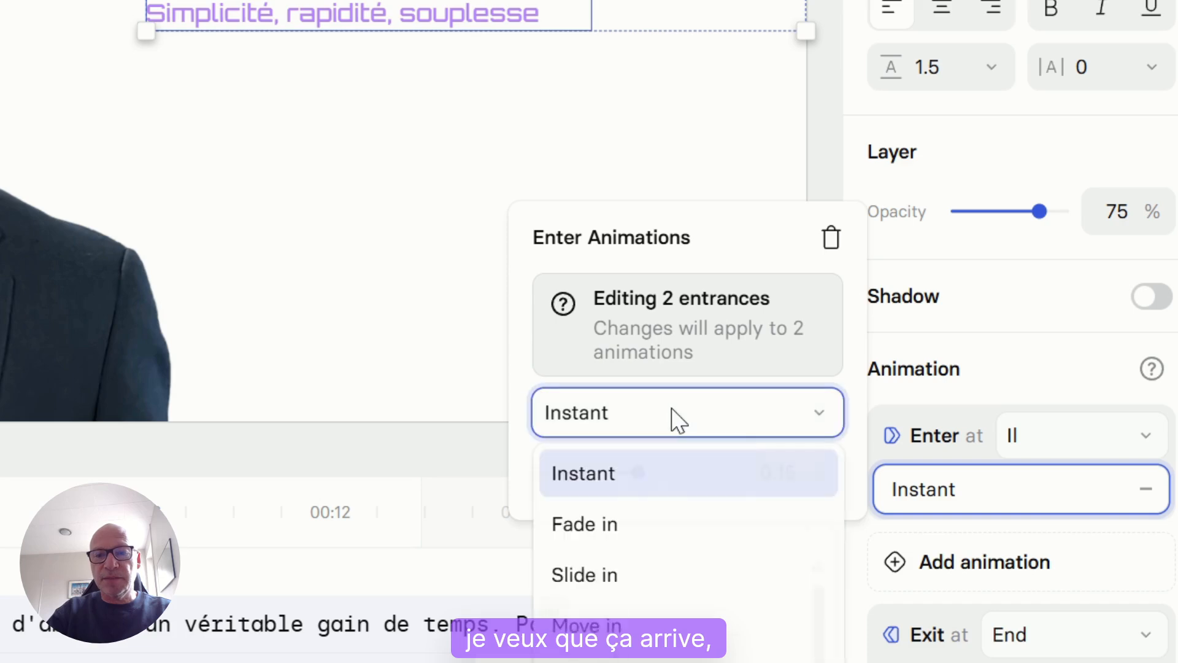
{"action": "left_click", "coordinate": [642, 526]}
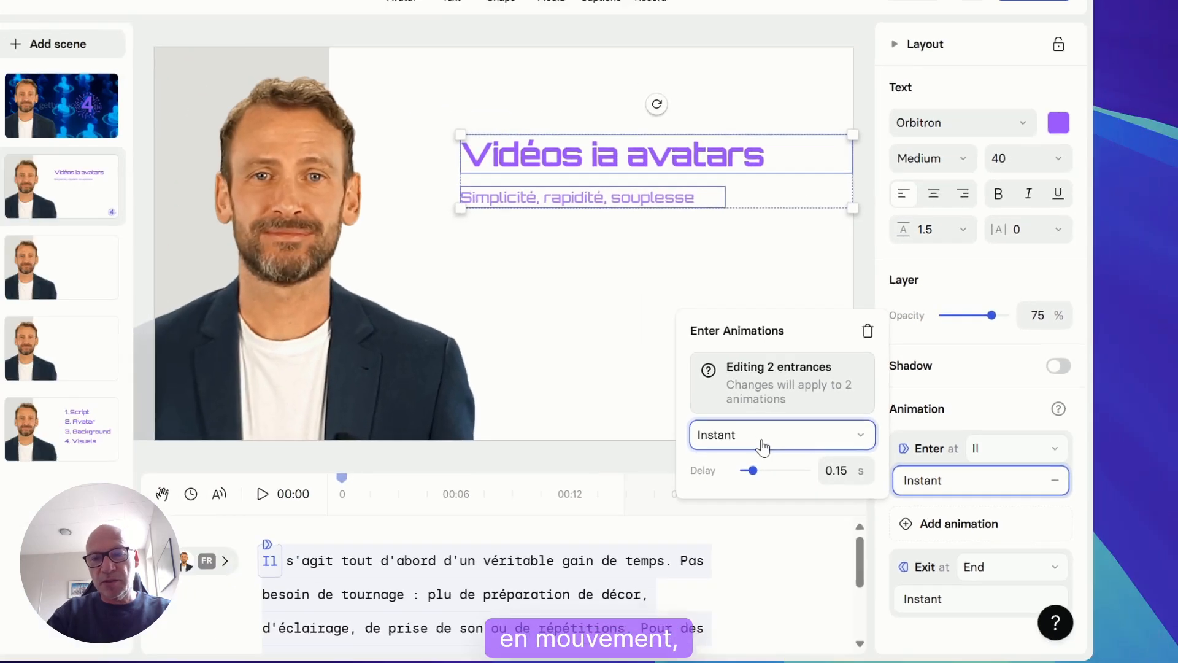
{"action": "left_click", "coordinate": [655, 430]}
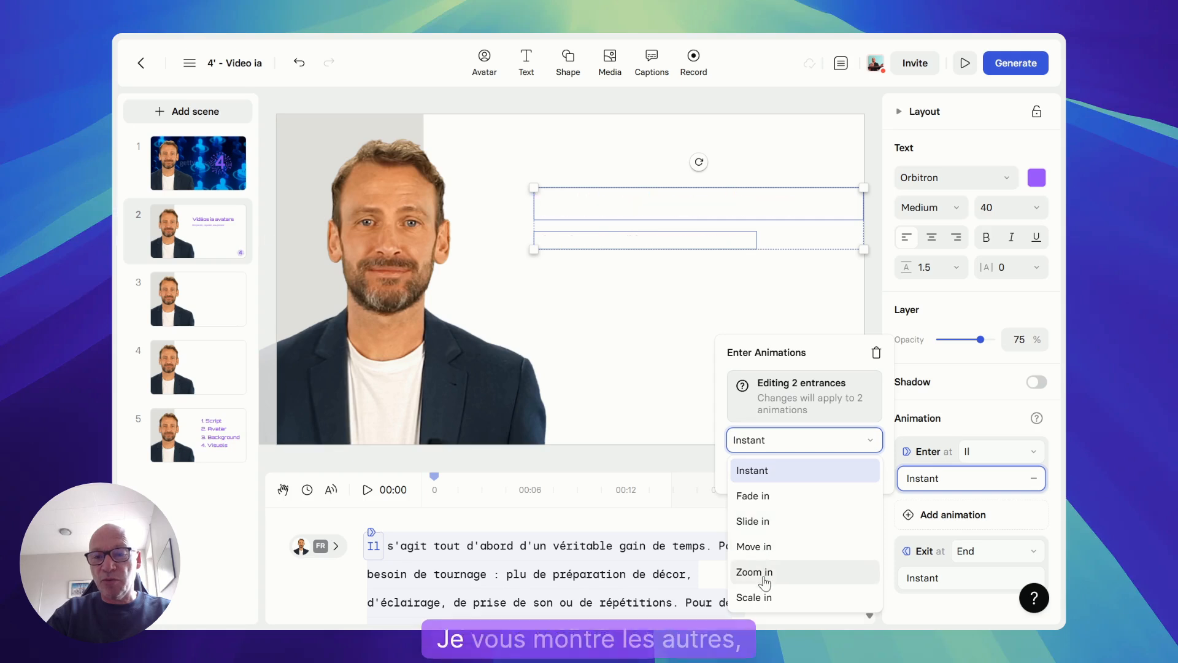
{"action": "left_click", "coordinate": [754, 546]}
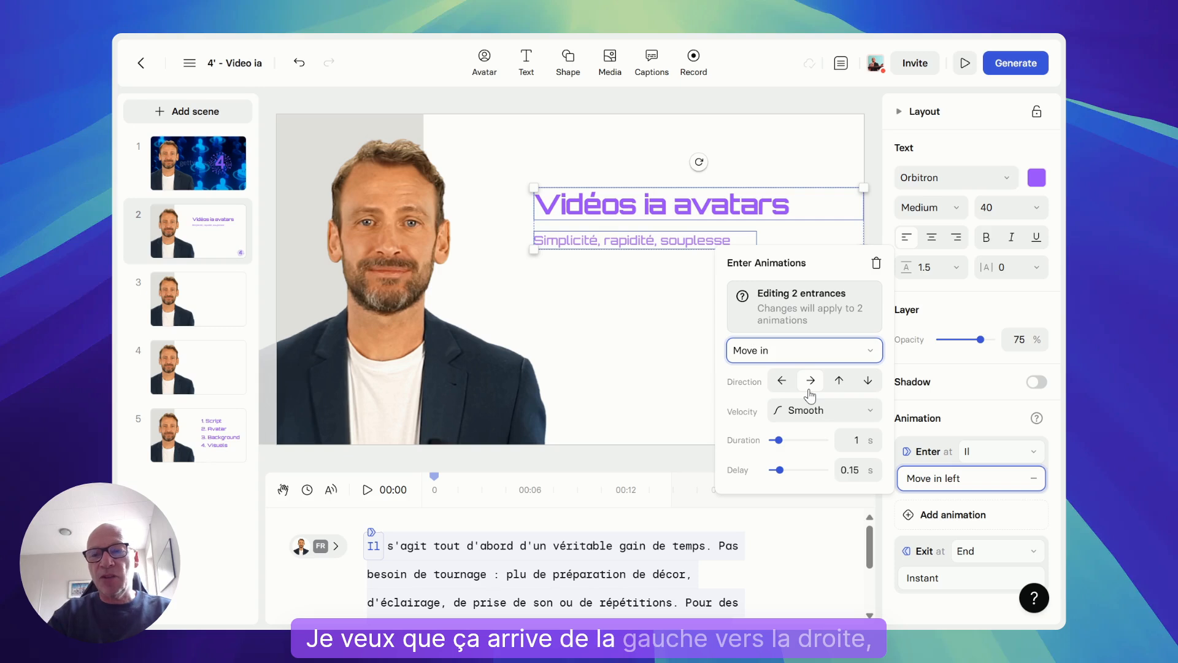
{"action": "left_click", "coordinate": [859, 441]}
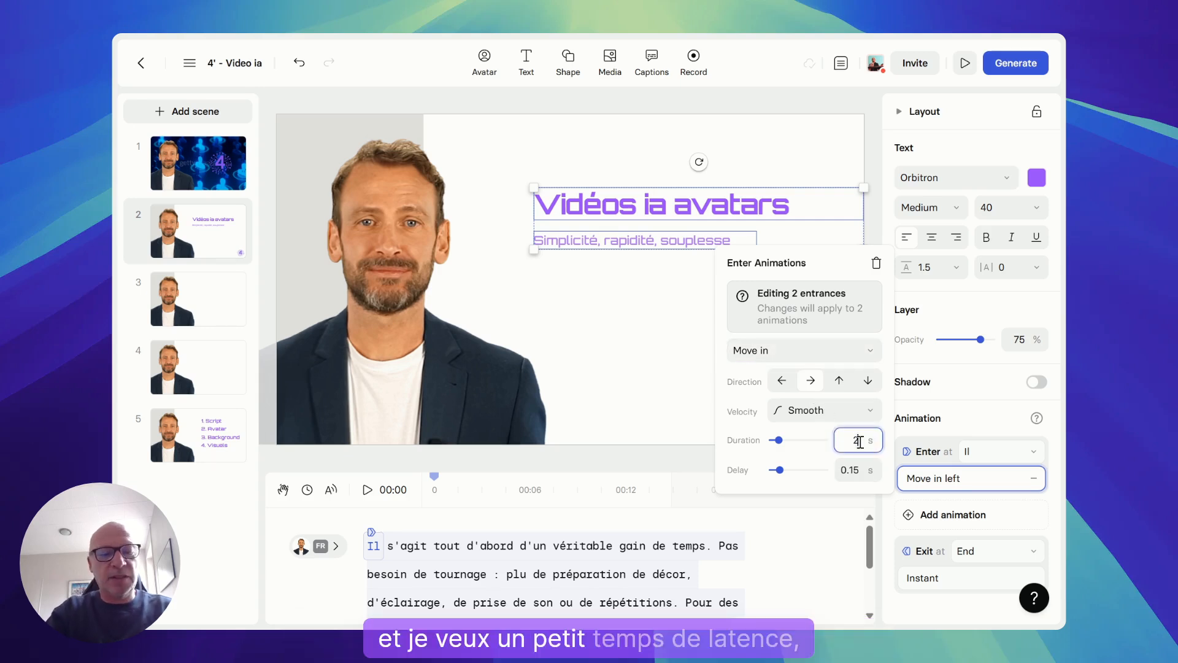
{"action": "type", "text": "2"}
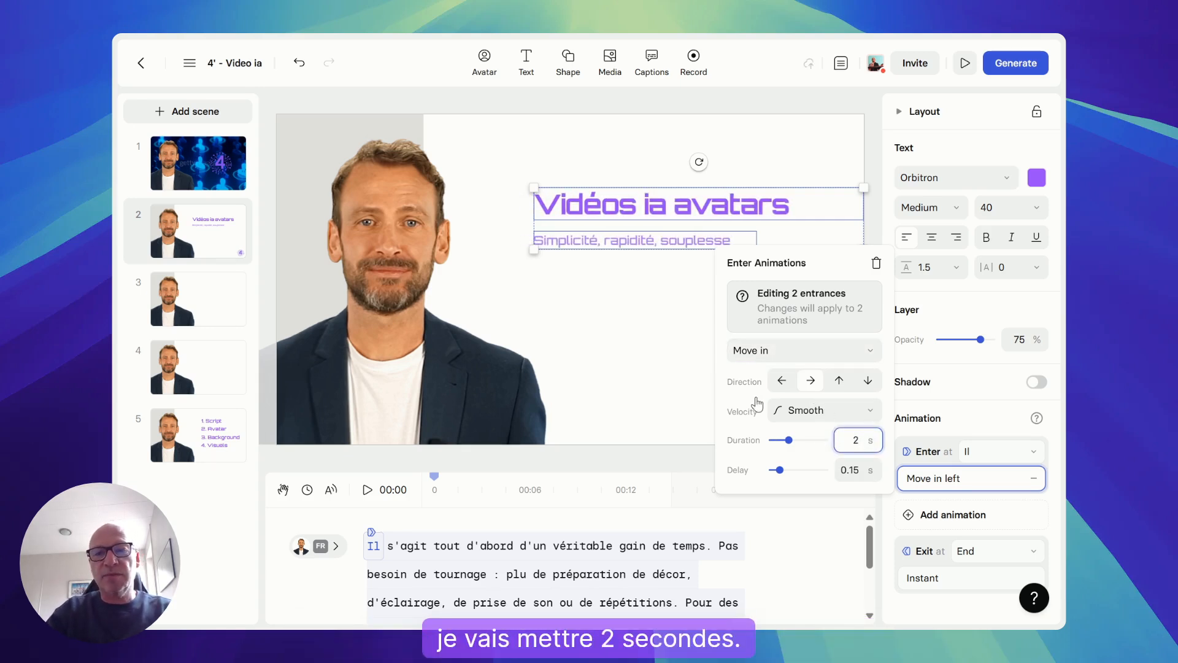
{"action": "left_click", "coordinate": [643, 370]}
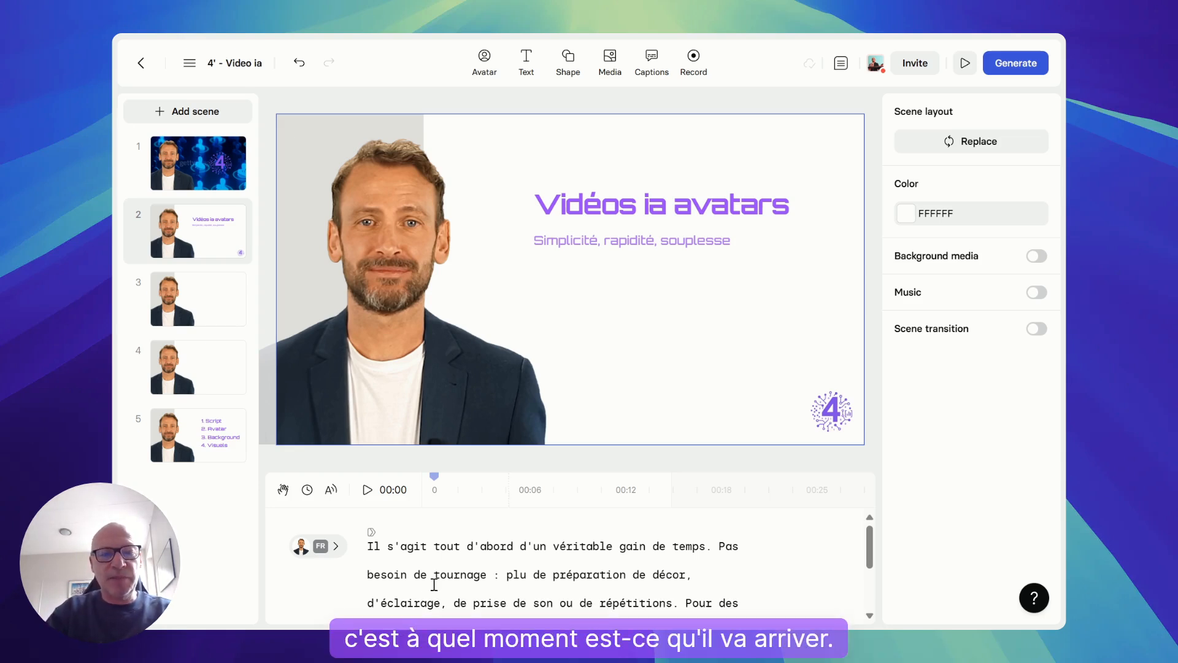
Shift the entrance of scene 2's title and subtitle to the word "gain" in the script and preview the scene
{"action": "left_click", "coordinate": [607, 215]}
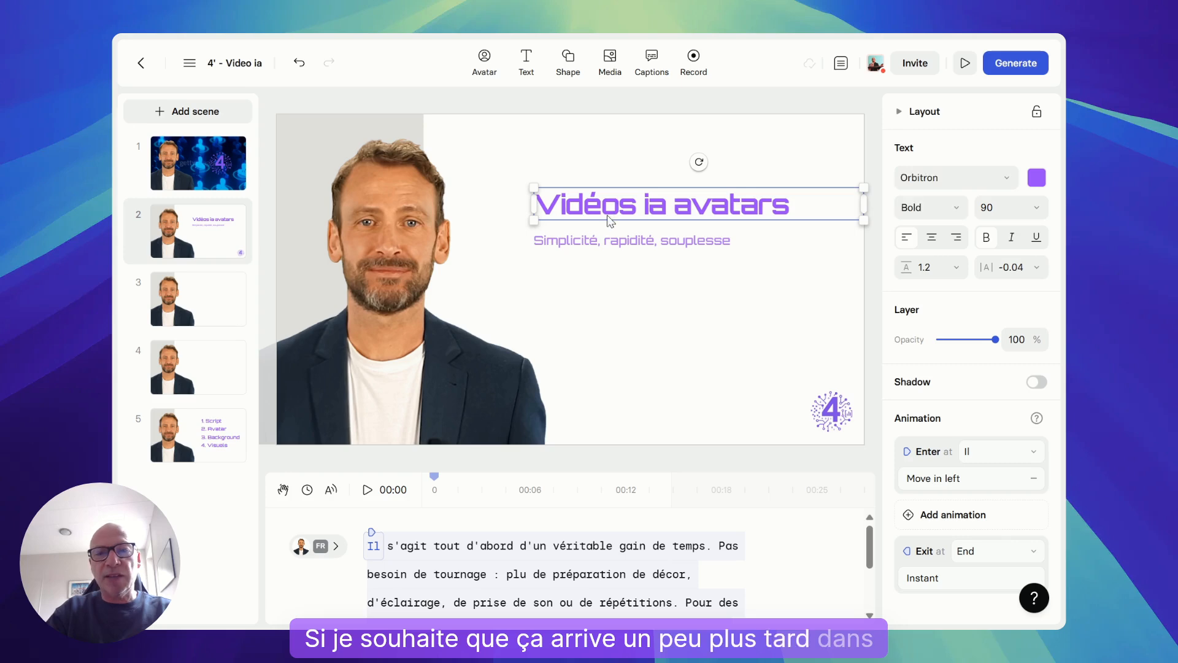
{"action": "left_click", "coordinate": [605, 234], "text": "shift"}
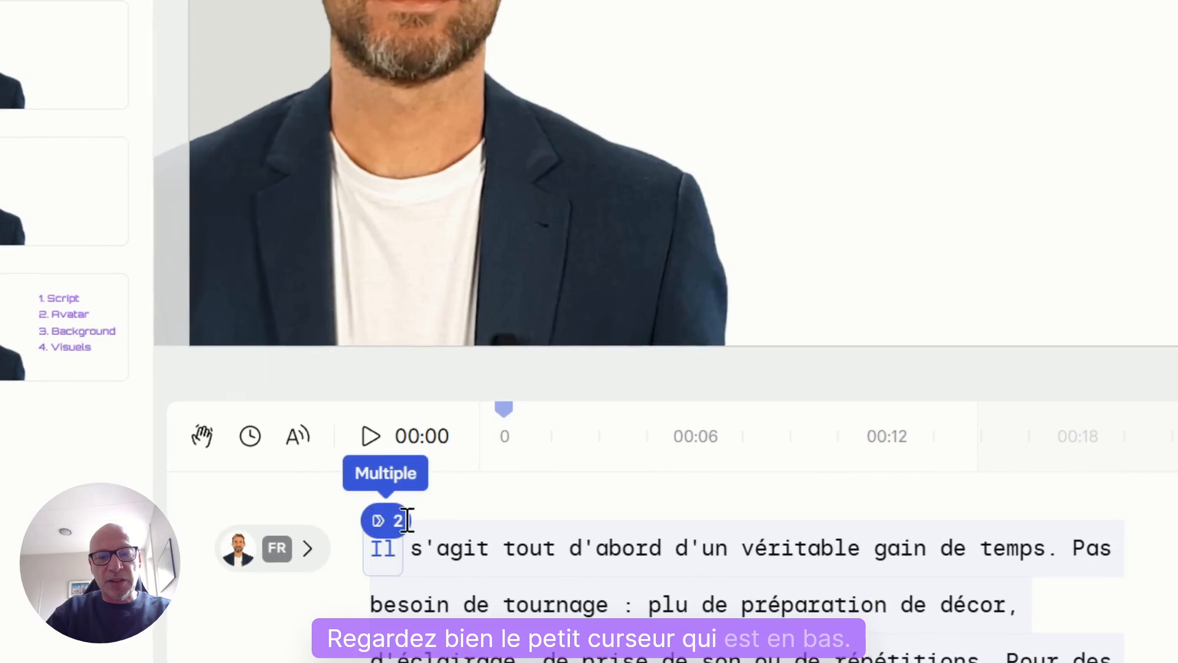
{"action": "mouse_move", "coordinate": [374, 523]}
{"action": "left_mouse_down"}
{"action": "mouse_move", "coordinate": [520, 518]}
{"action": "mouse_move", "coordinate": [626, 543]}
{"action": "left_mouse_up"}
{"action": "left_click_drag", "start_coordinate": [701, 542], "coordinate": [876, 540]}
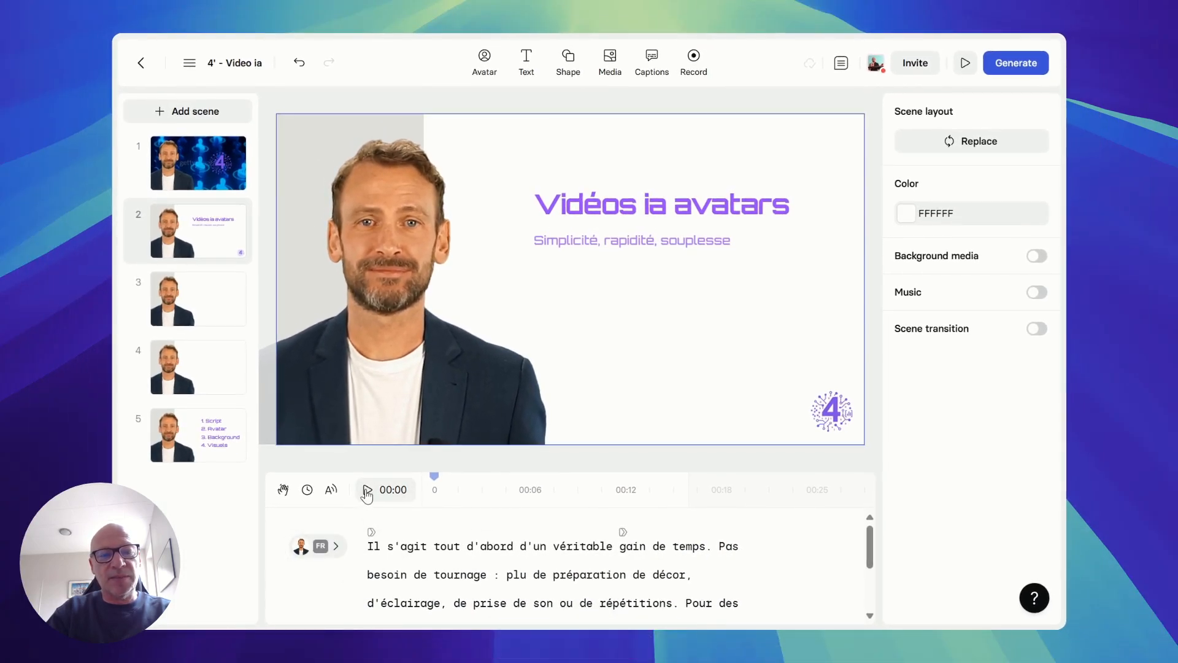
{"action": "left_click", "coordinate": [367, 490]}
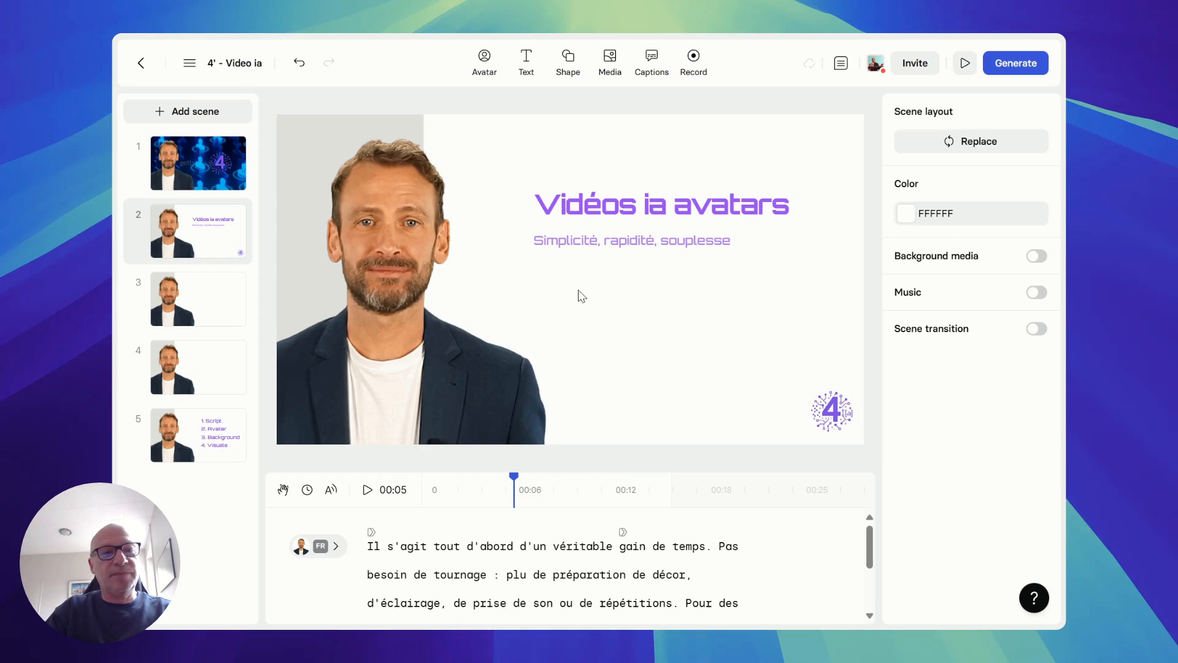
Open scene 3, leave full-screen view, and switch to Napkin, closing its Export Visual dialog
{"action": "left_click", "coordinate": [193, 313]}
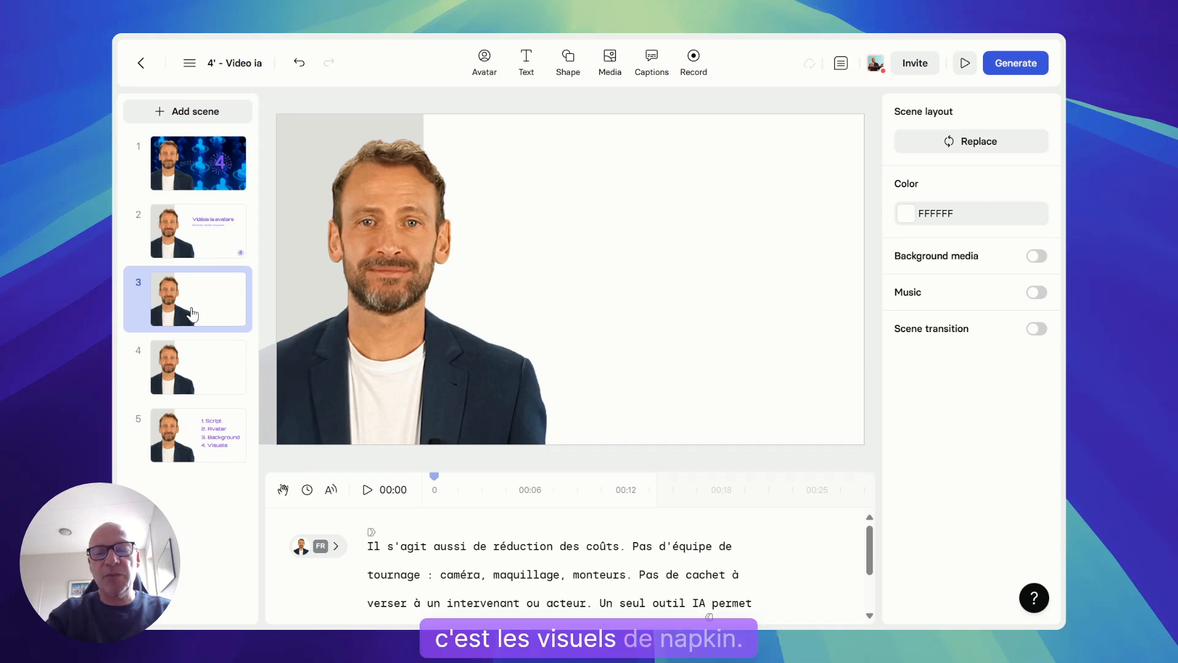
{"action": "key", "text": "F11"}
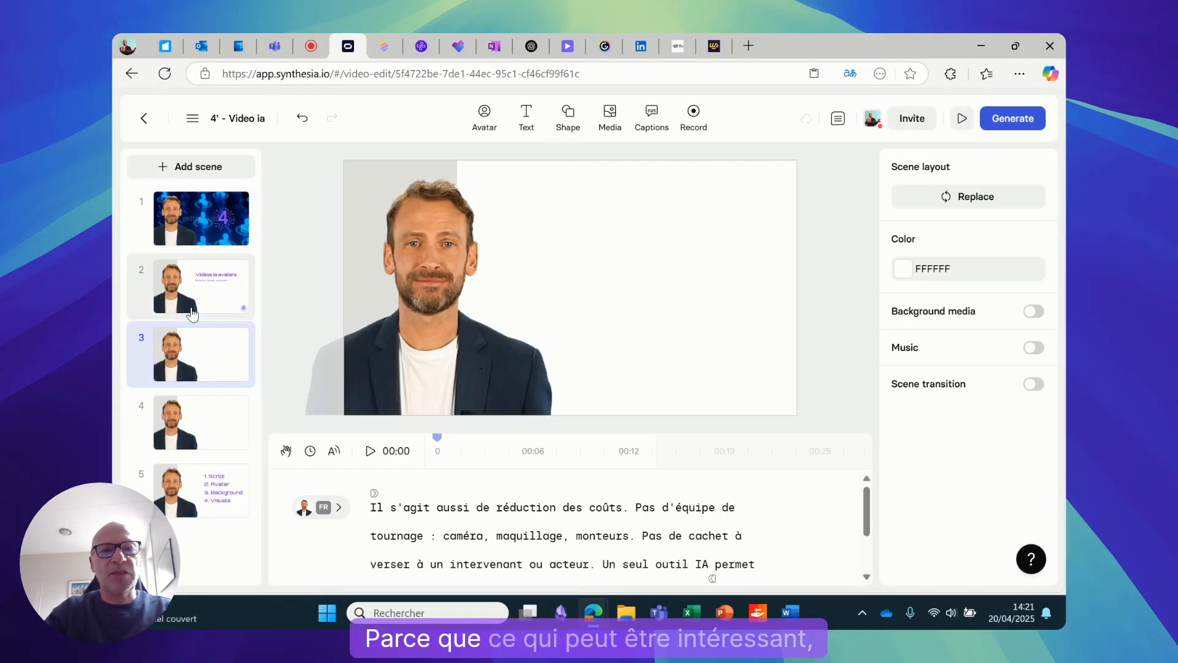
{"action": "left_click", "coordinate": [383, 46]}
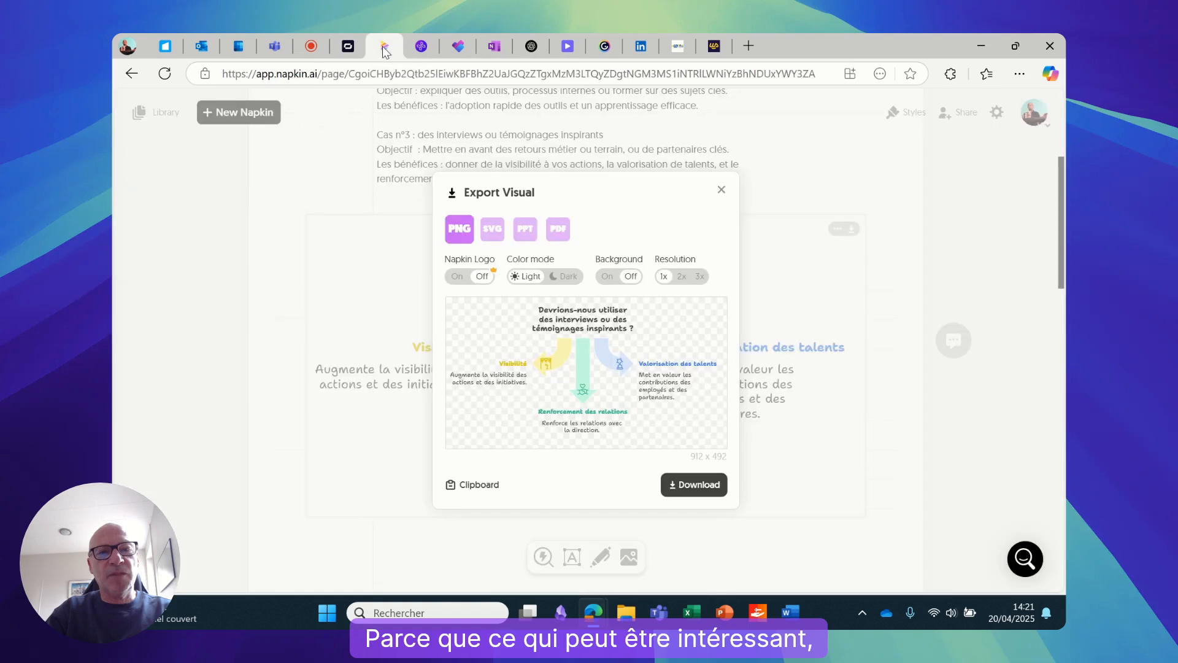
{"action": "left_click", "coordinate": [721, 190]}
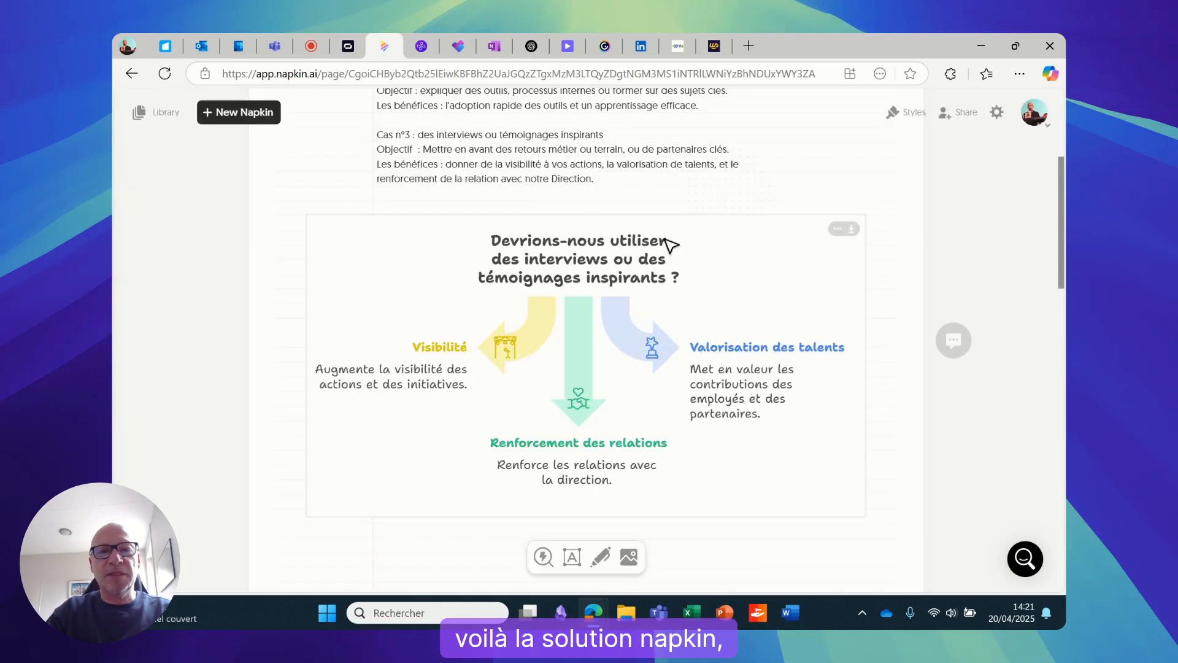
Generate visuals for the "Cas n°1" paragraph at the beginning of the "7 cas d'usages vidéos" document
{"action": "scroll", "coordinate": [641, 264], "scroll_direction": "up", "scroll_amount": 5}
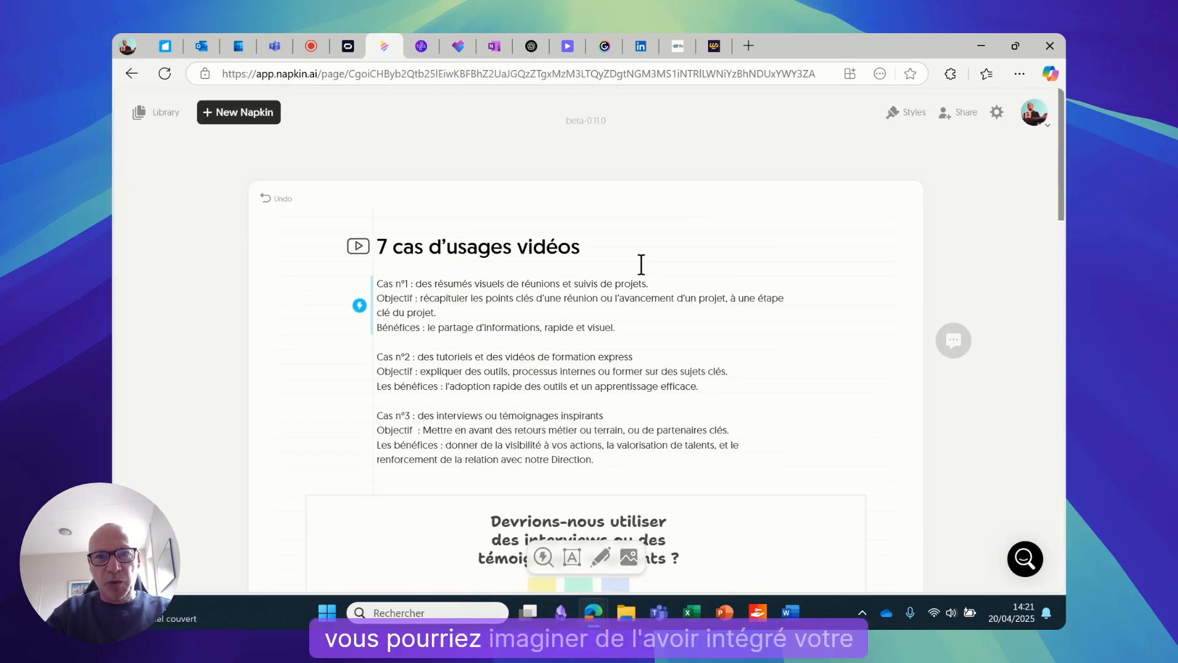
{"action": "scroll", "coordinate": [641, 264], "scroll_direction": "up", "scroll_amount": 1}
{"action": "scroll", "coordinate": [641, 264], "scroll_direction": "down", "scroll_amount": 2}
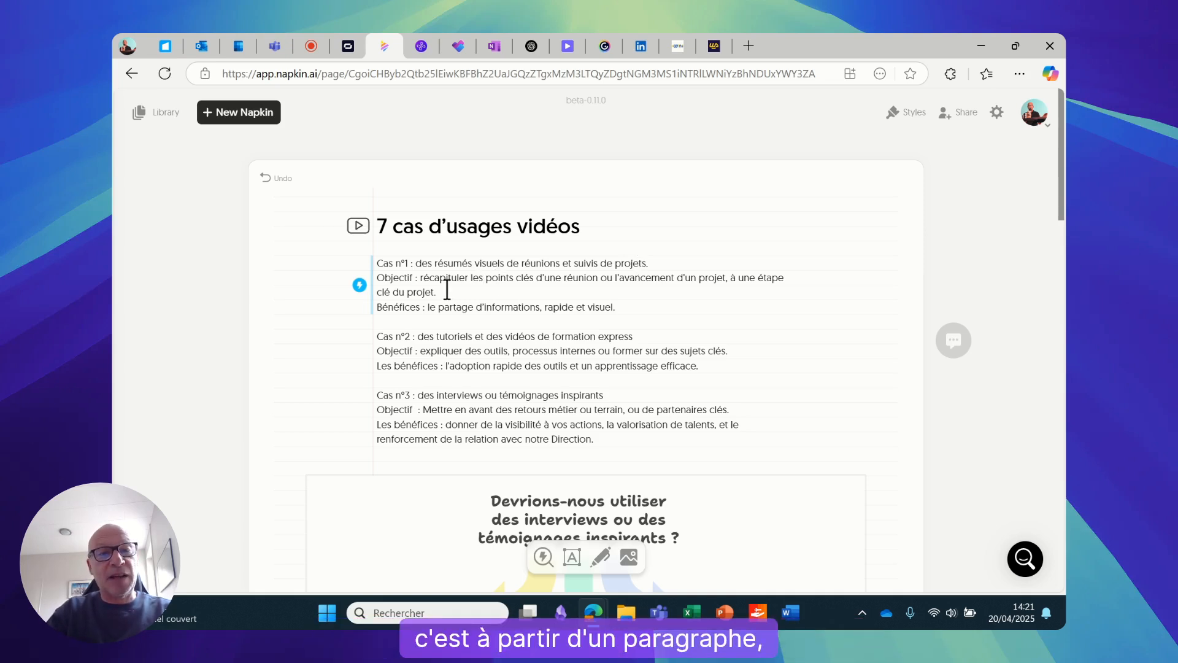
{"action": "left_click", "coordinate": [359, 287]}
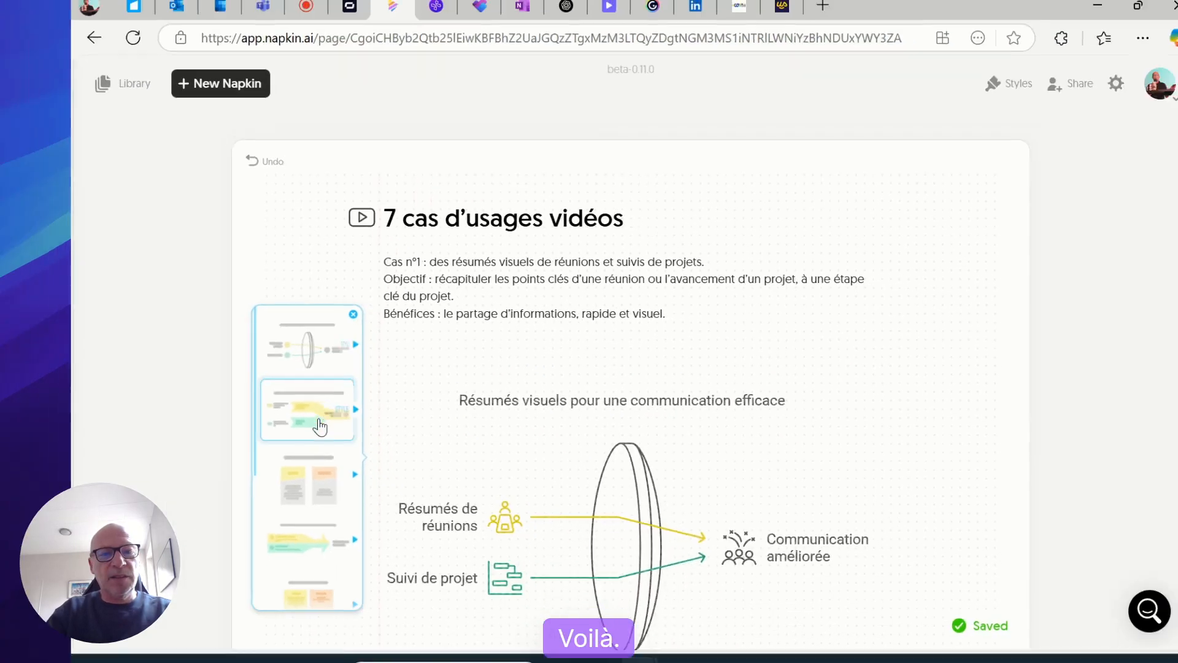
Browse the suggested visuals and insert the circular "Cycle de résumés visuels" diagram in the pastel filled style with handwritten-style headings
{"action": "mouse_move", "coordinate": [301, 530]}
{"action": "scroll", "coordinate": [301, 530], "scroll_direction": "down", "scroll_amount": 1}
{"action": "left_click", "coordinate": [320, 405]}
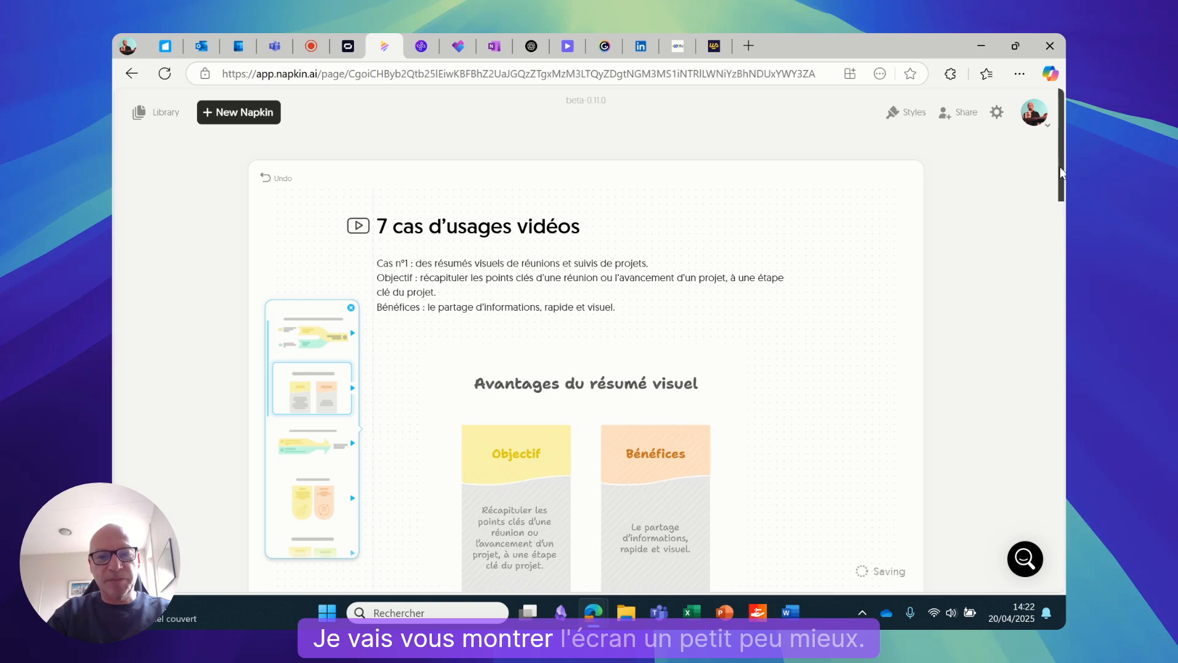
{"action": "left_click_drag", "start_coordinate": [1059, 167], "coordinate": [1062, 211]}
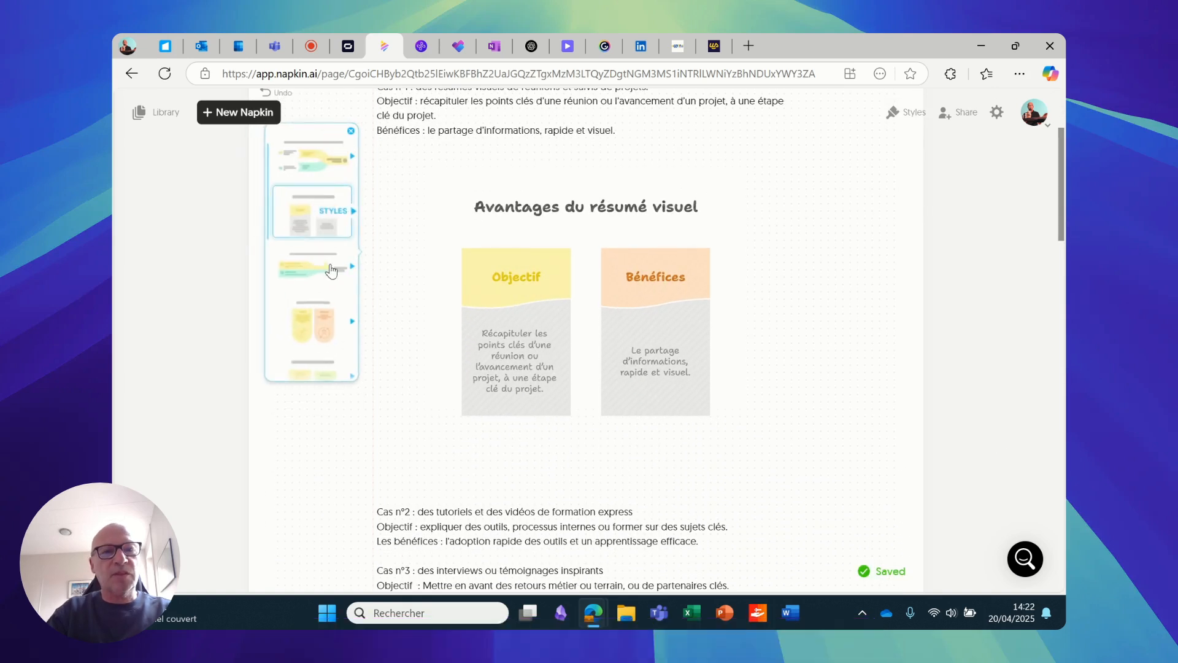
{"action": "scroll", "coordinate": [332, 274], "scroll_direction": "down", "scroll_amount": 2}
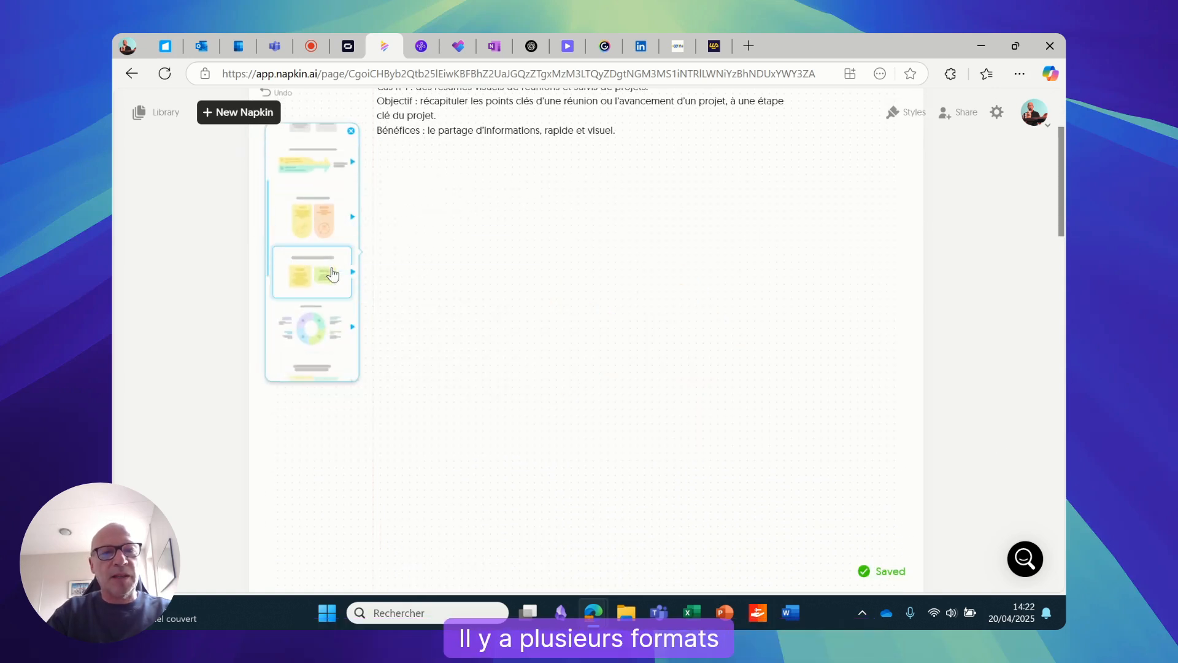
{"action": "left_click", "coordinate": [313, 335]}
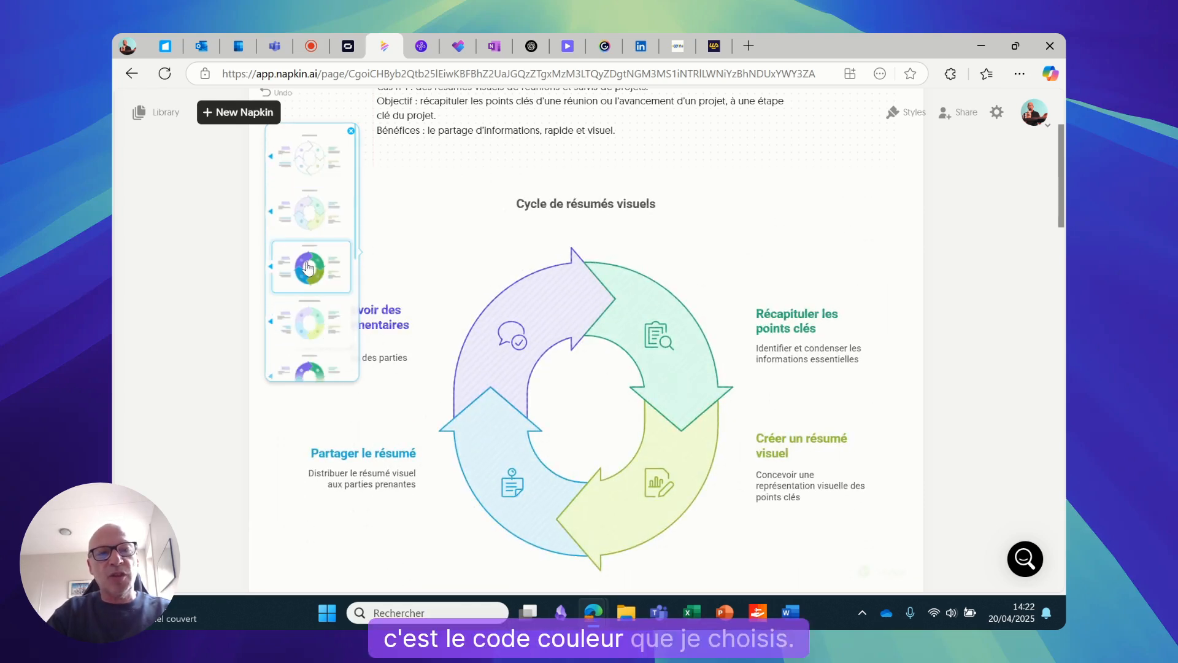
{"action": "left_click", "coordinate": [310, 332]}
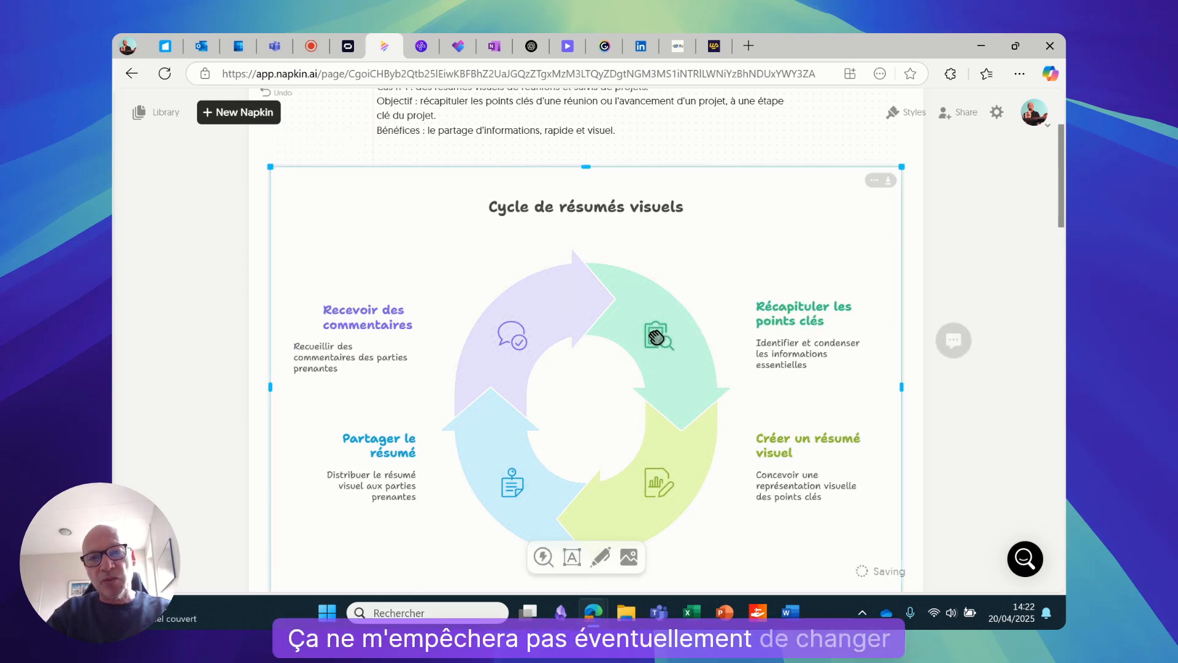
Copy the cycle diagram as a PNG with the background off, switch to Synthesia and paste it into scene 3
{"action": "left_click", "coordinate": [888, 182]}
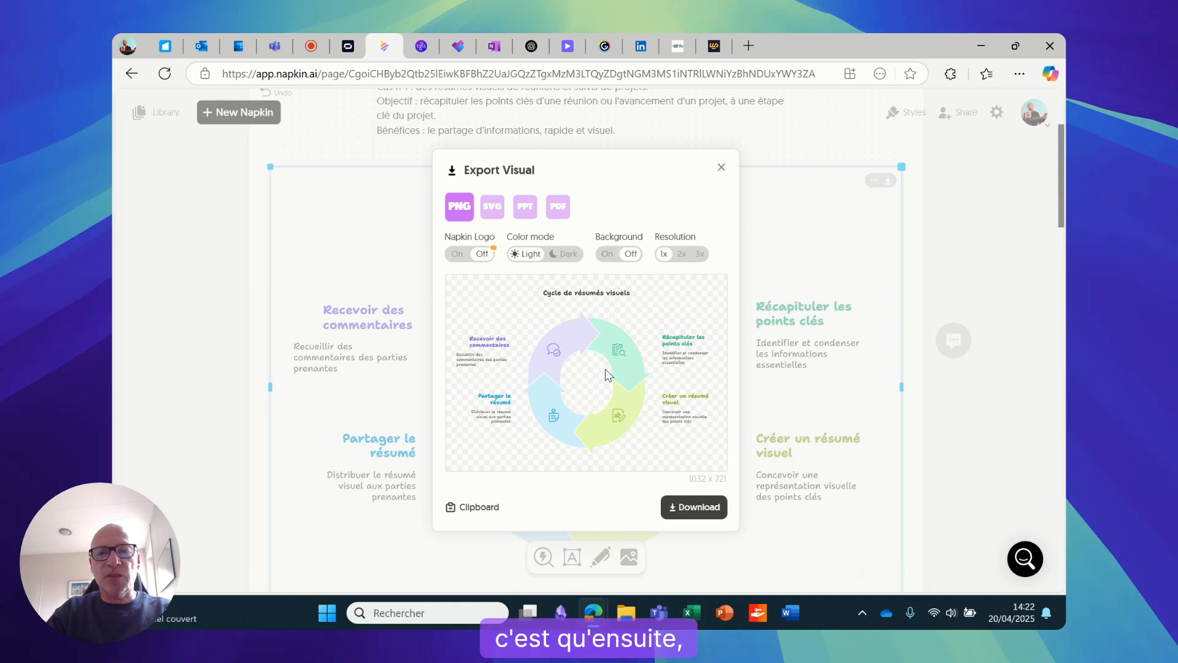
{"action": "left_click", "coordinate": [478, 506]}
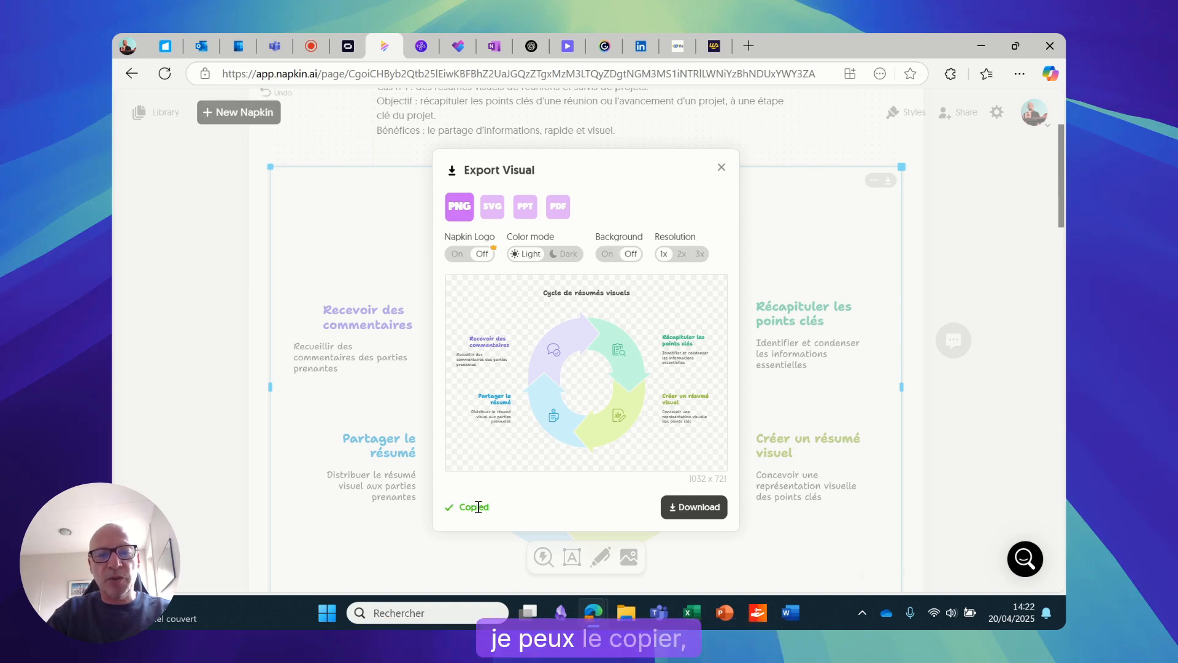
{"action": "left_click", "coordinate": [348, 48]}
{"action": "left_click", "coordinate": [639, 315]}
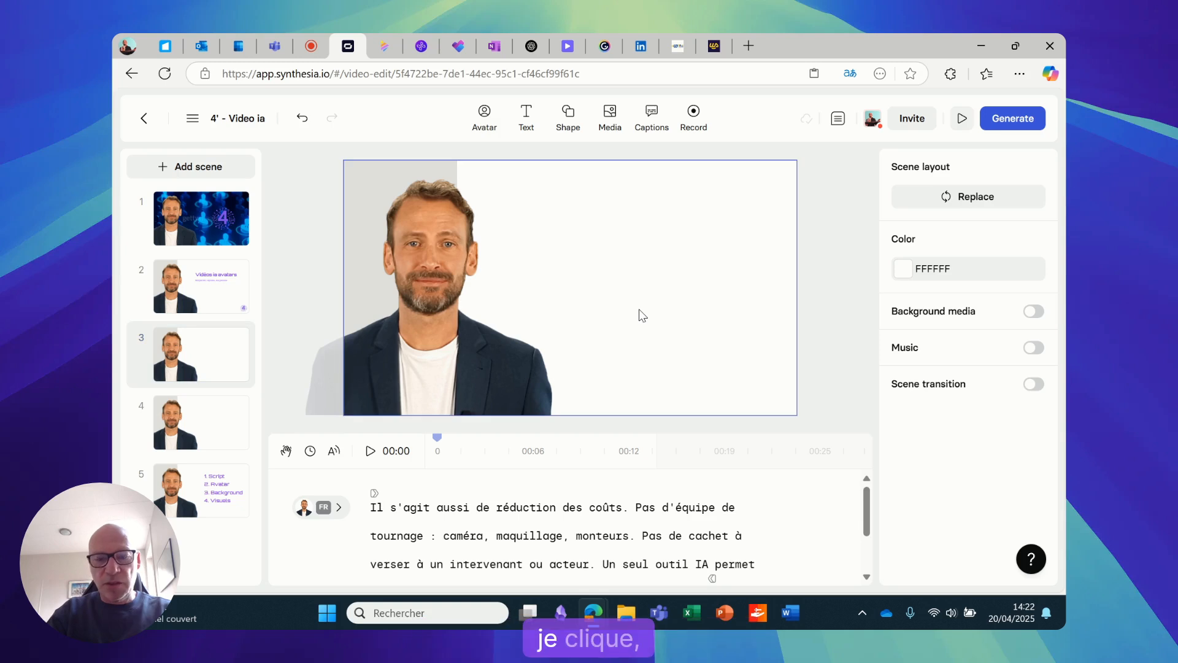
{"action": "key", "text": "ctrl+v"}
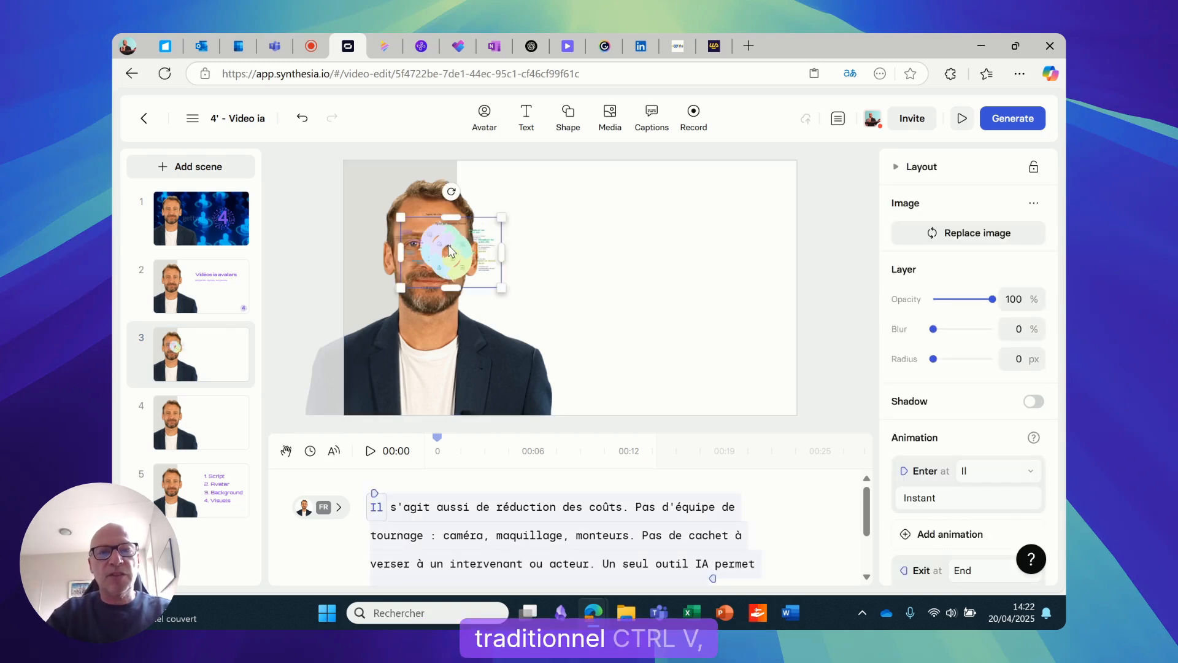
Move the pasted cycle diagram off the avatar's face and enlarge it to fill the empty area beside him
{"action": "left_click", "coordinate": [450, 250]}
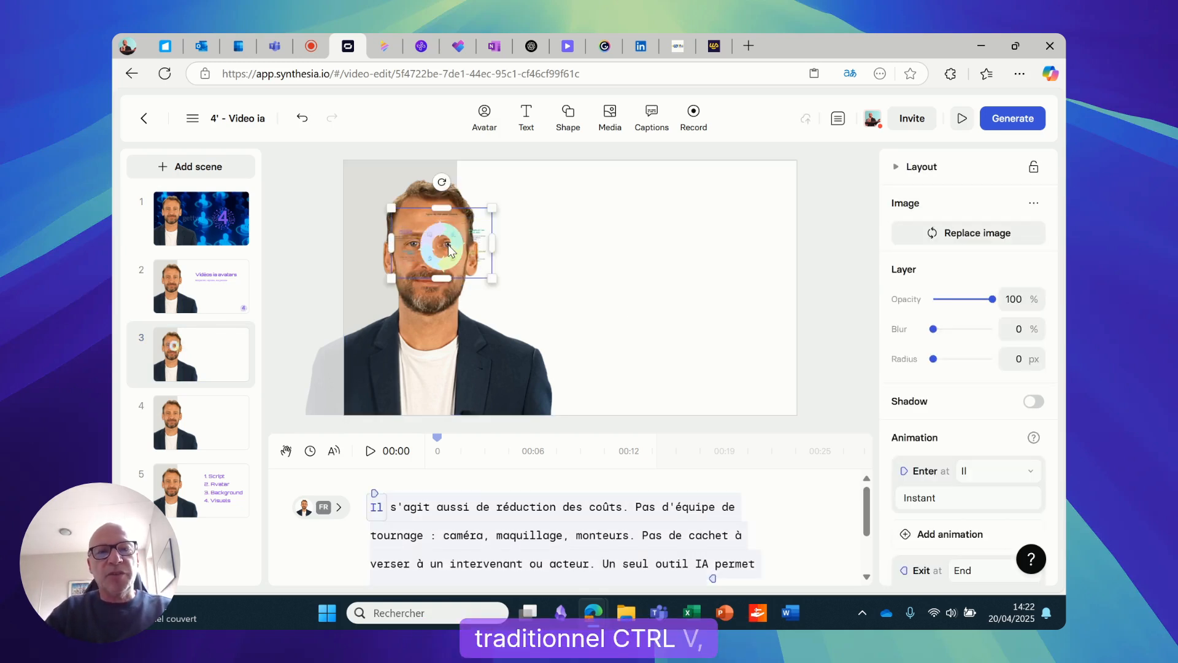
{"action": "left_click_drag", "start_coordinate": [450, 250], "coordinate": [721, 355]}
{"action": "left_click_drag", "start_coordinate": [663, 313], "coordinate": [525, 218]}
{"action": "left_click_drag", "start_coordinate": [656, 293], "coordinate": [674, 272]}
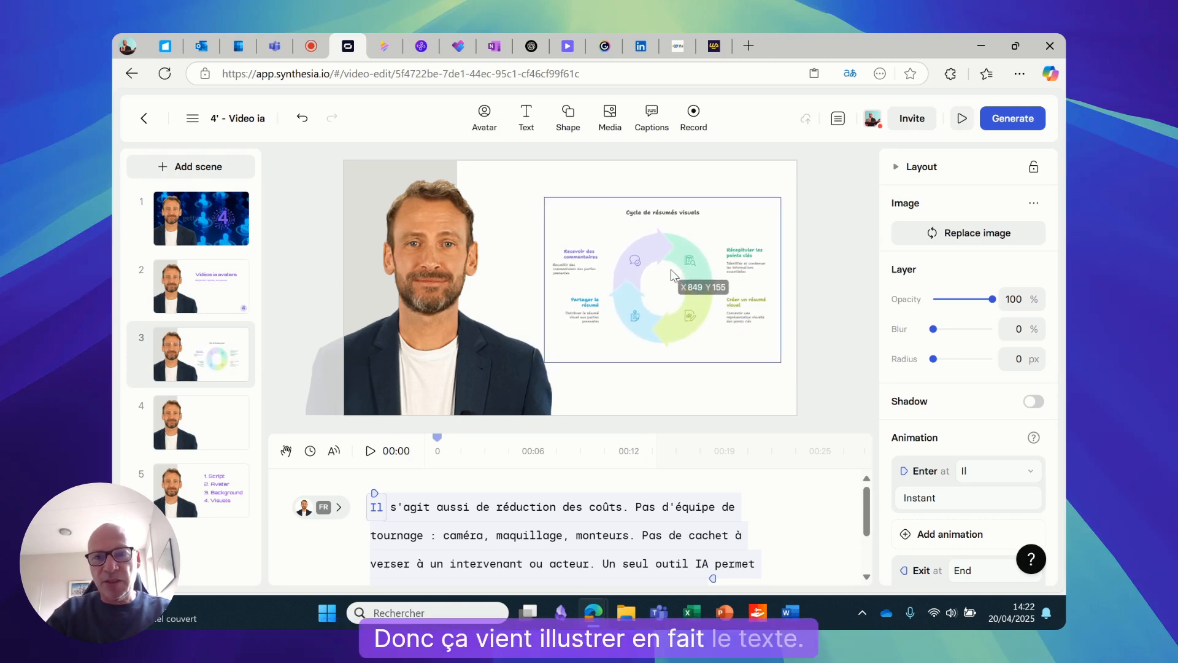
{"action": "left_click_drag", "start_coordinate": [546, 200], "coordinate": [521, 184]}
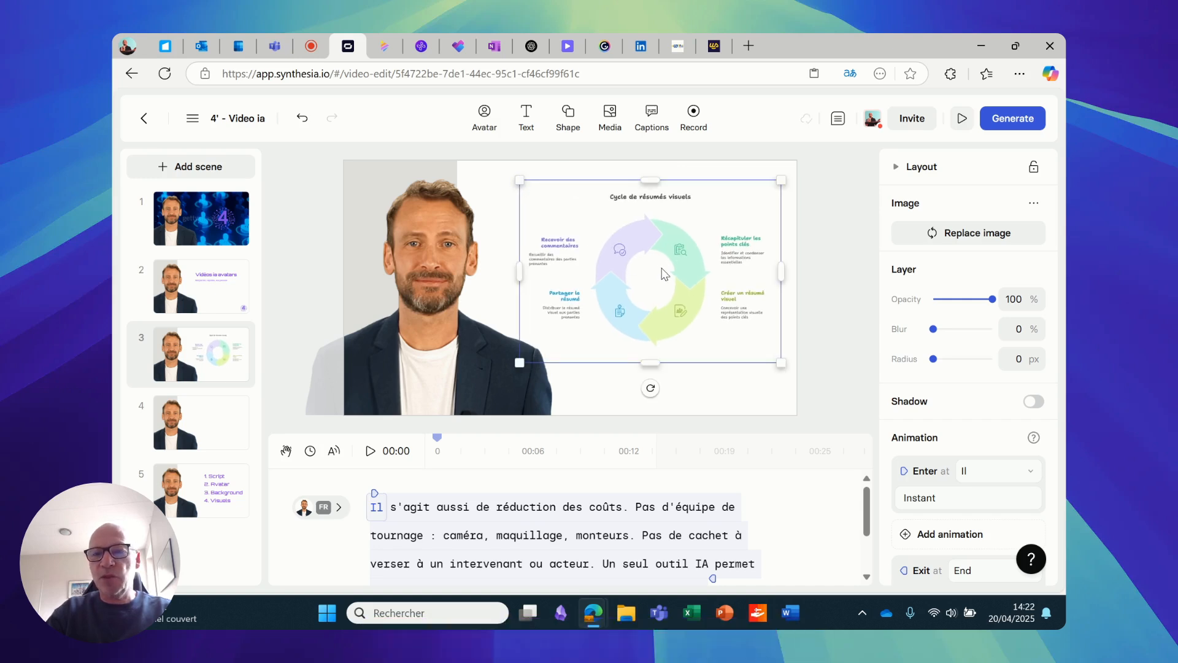
Give the cycle diagram in scene 3 a Move in enter animation from the left with a duration of 2 s
{"action": "left_click", "coordinate": [935, 499]}
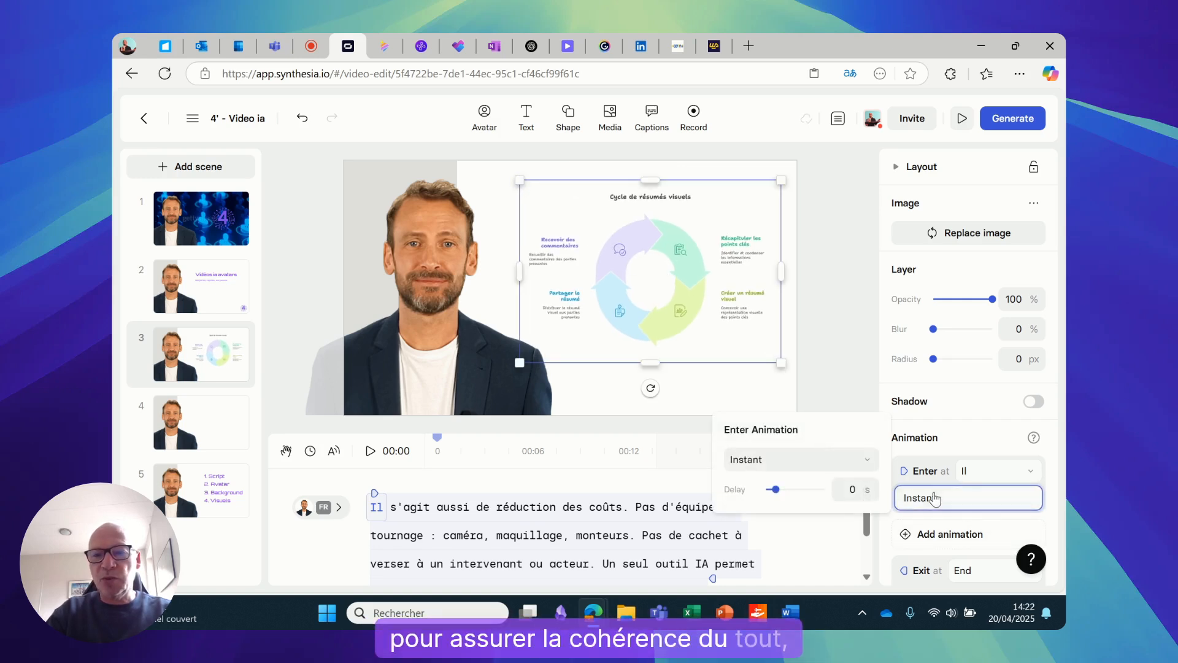
{"action": "left_click", "coordinate": [815, 465]}
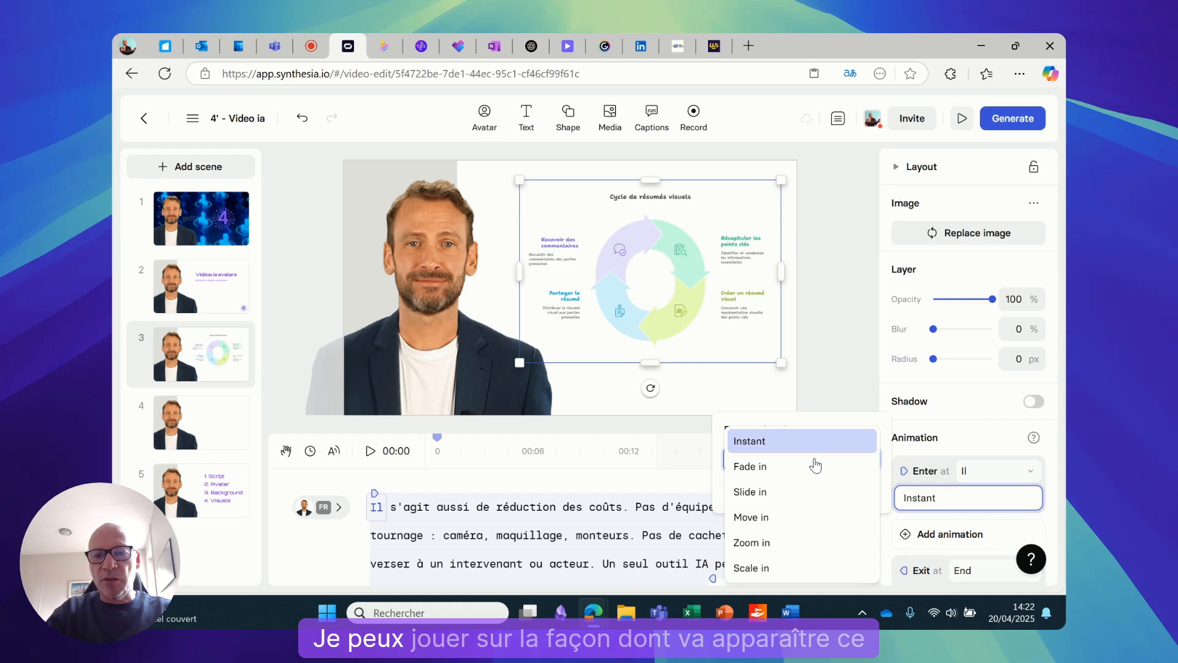
{"action": "left_click", "coordinate": [782, 518]}
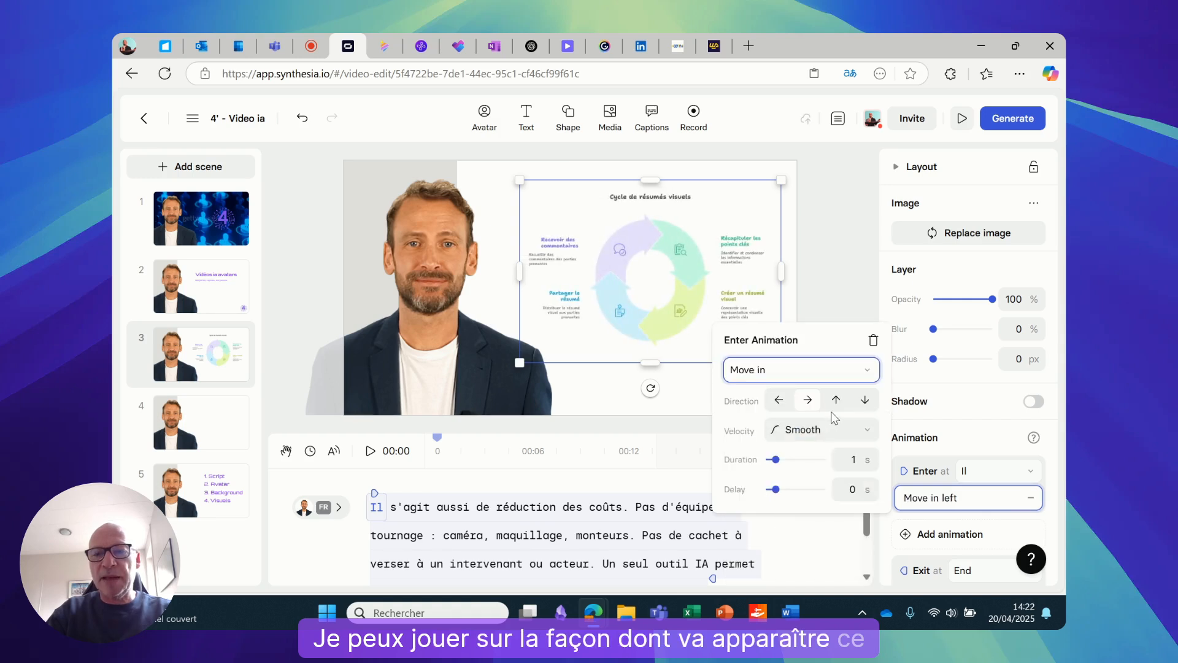
{"action": "left_click", "coordinate": [855, 459]}
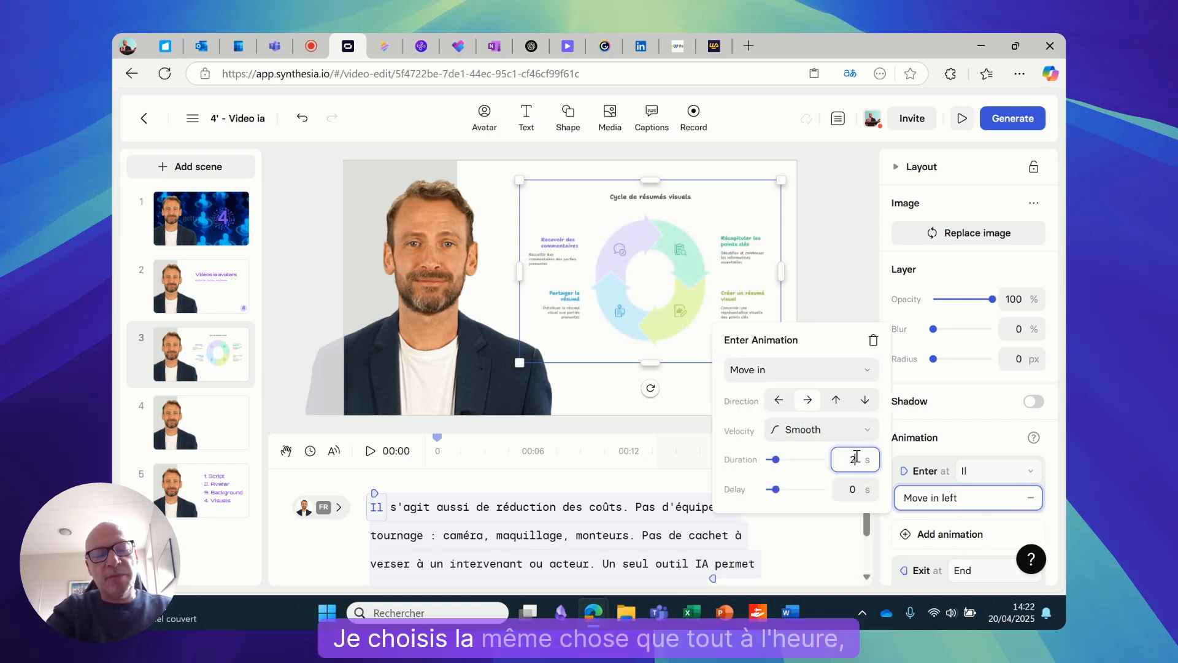
{"action": "key", "text": "Return"}
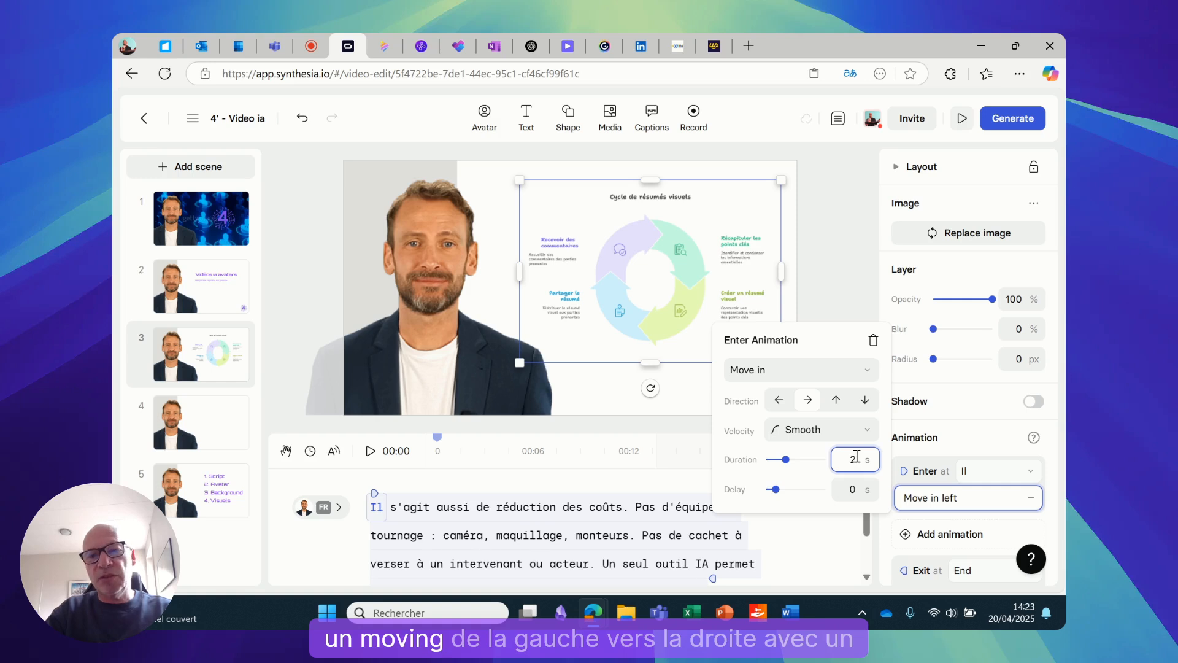
{"action": "left_click", "coordinate": [828, 271]}
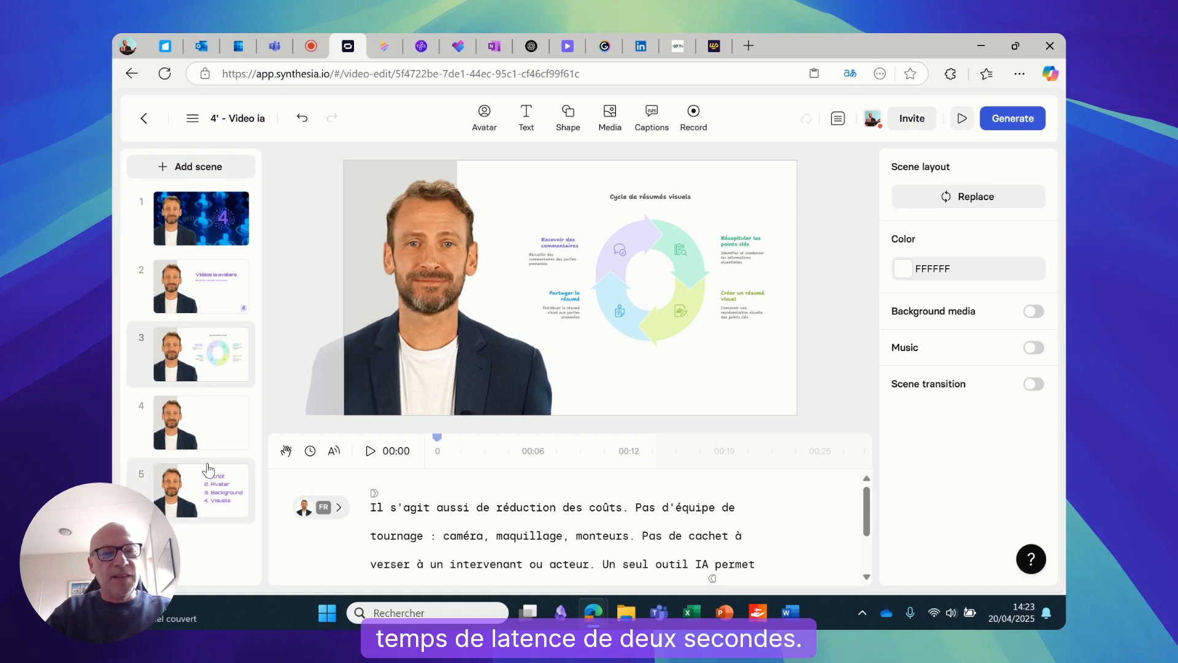
Open scene 5 to view its numbered list of script, avatar, background and visuals
{"action": "left_click", "coordinate": [208, 490]}
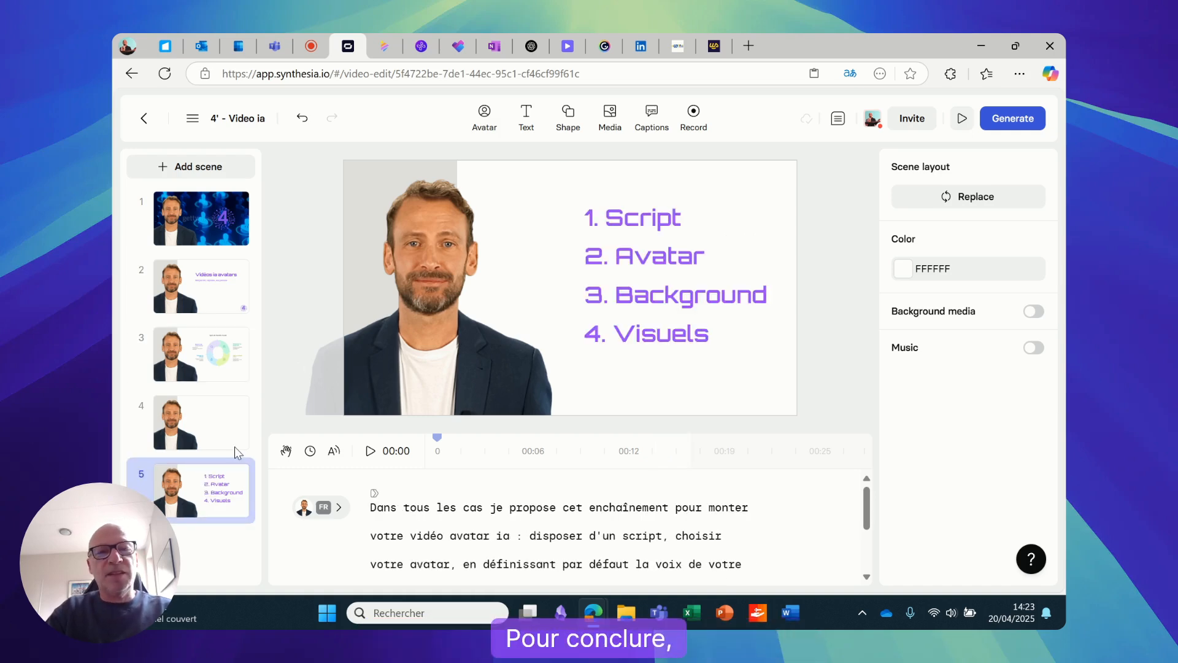